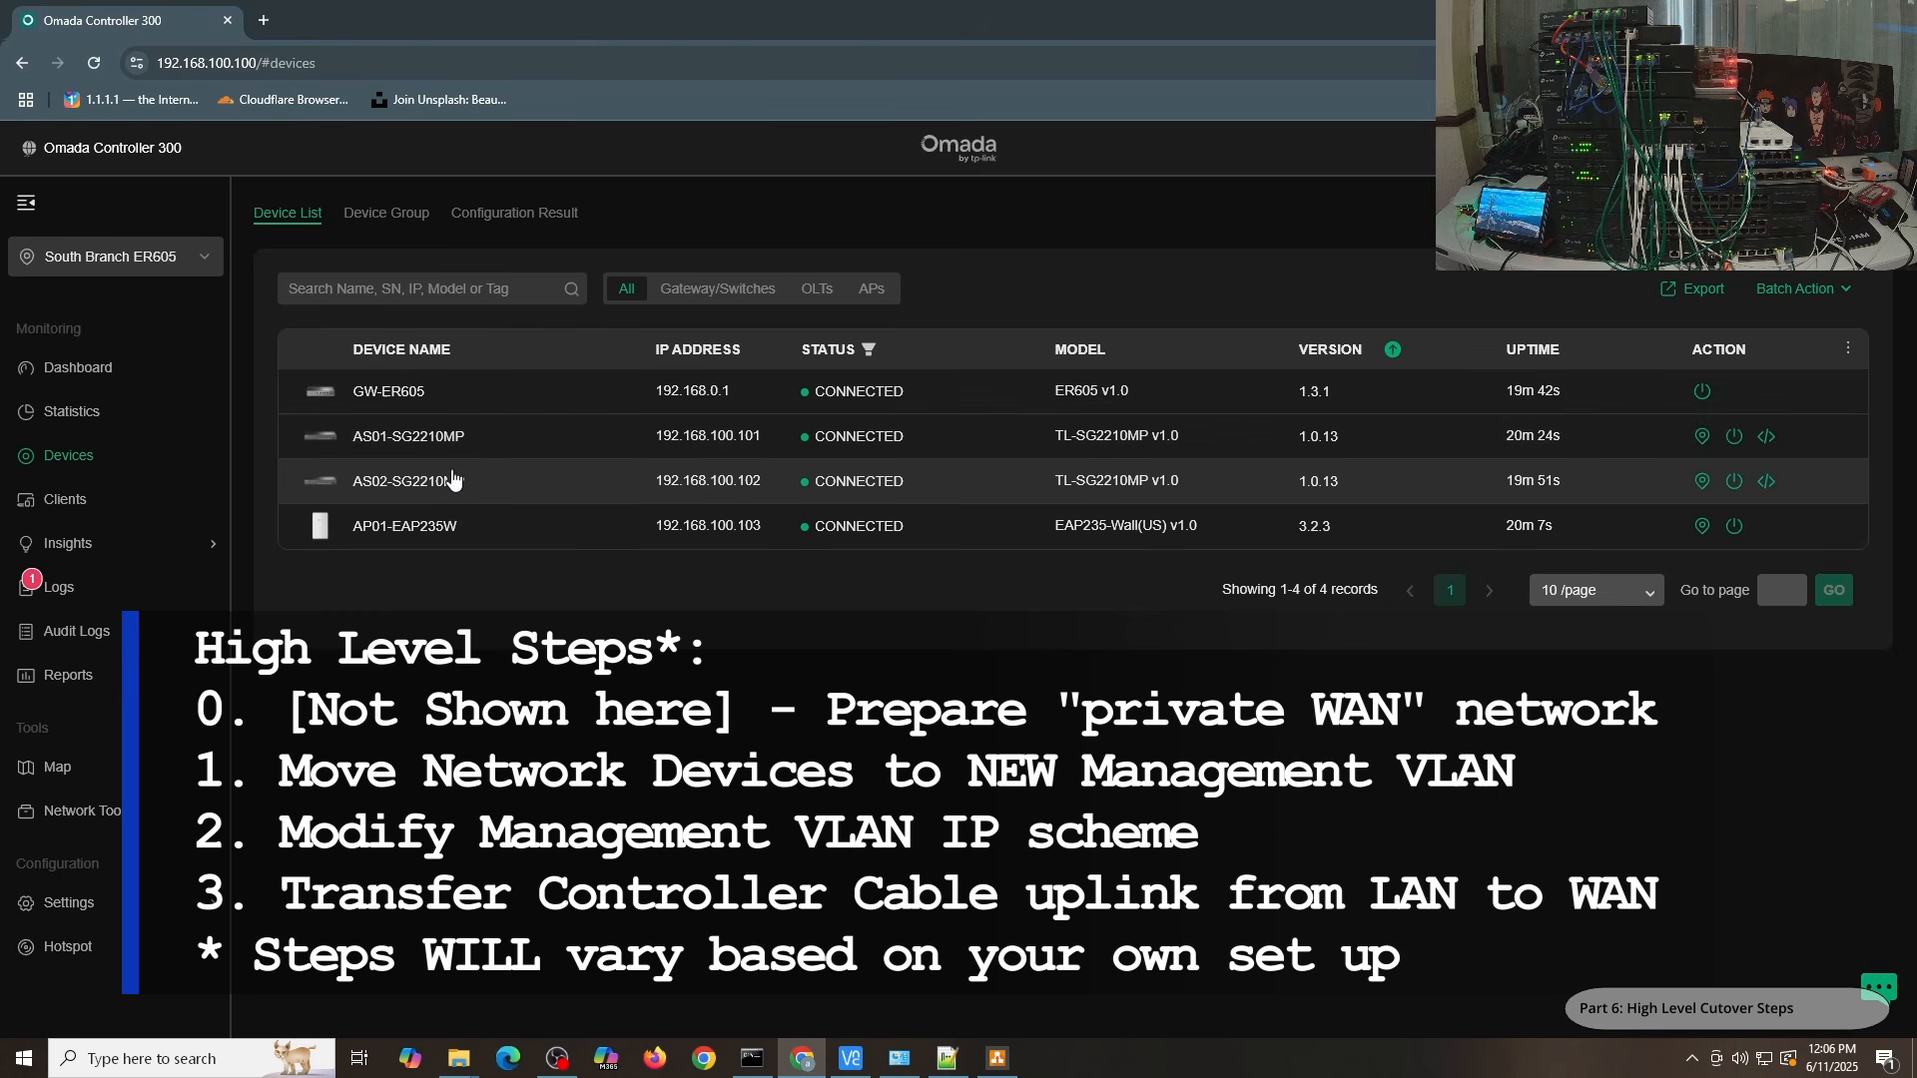
# Step: Make 01-Admin the management VLAN on switch AS01-SG2210MP, apply the VLAN interface settings and accept the notice
pyautogui.click(454, 480)
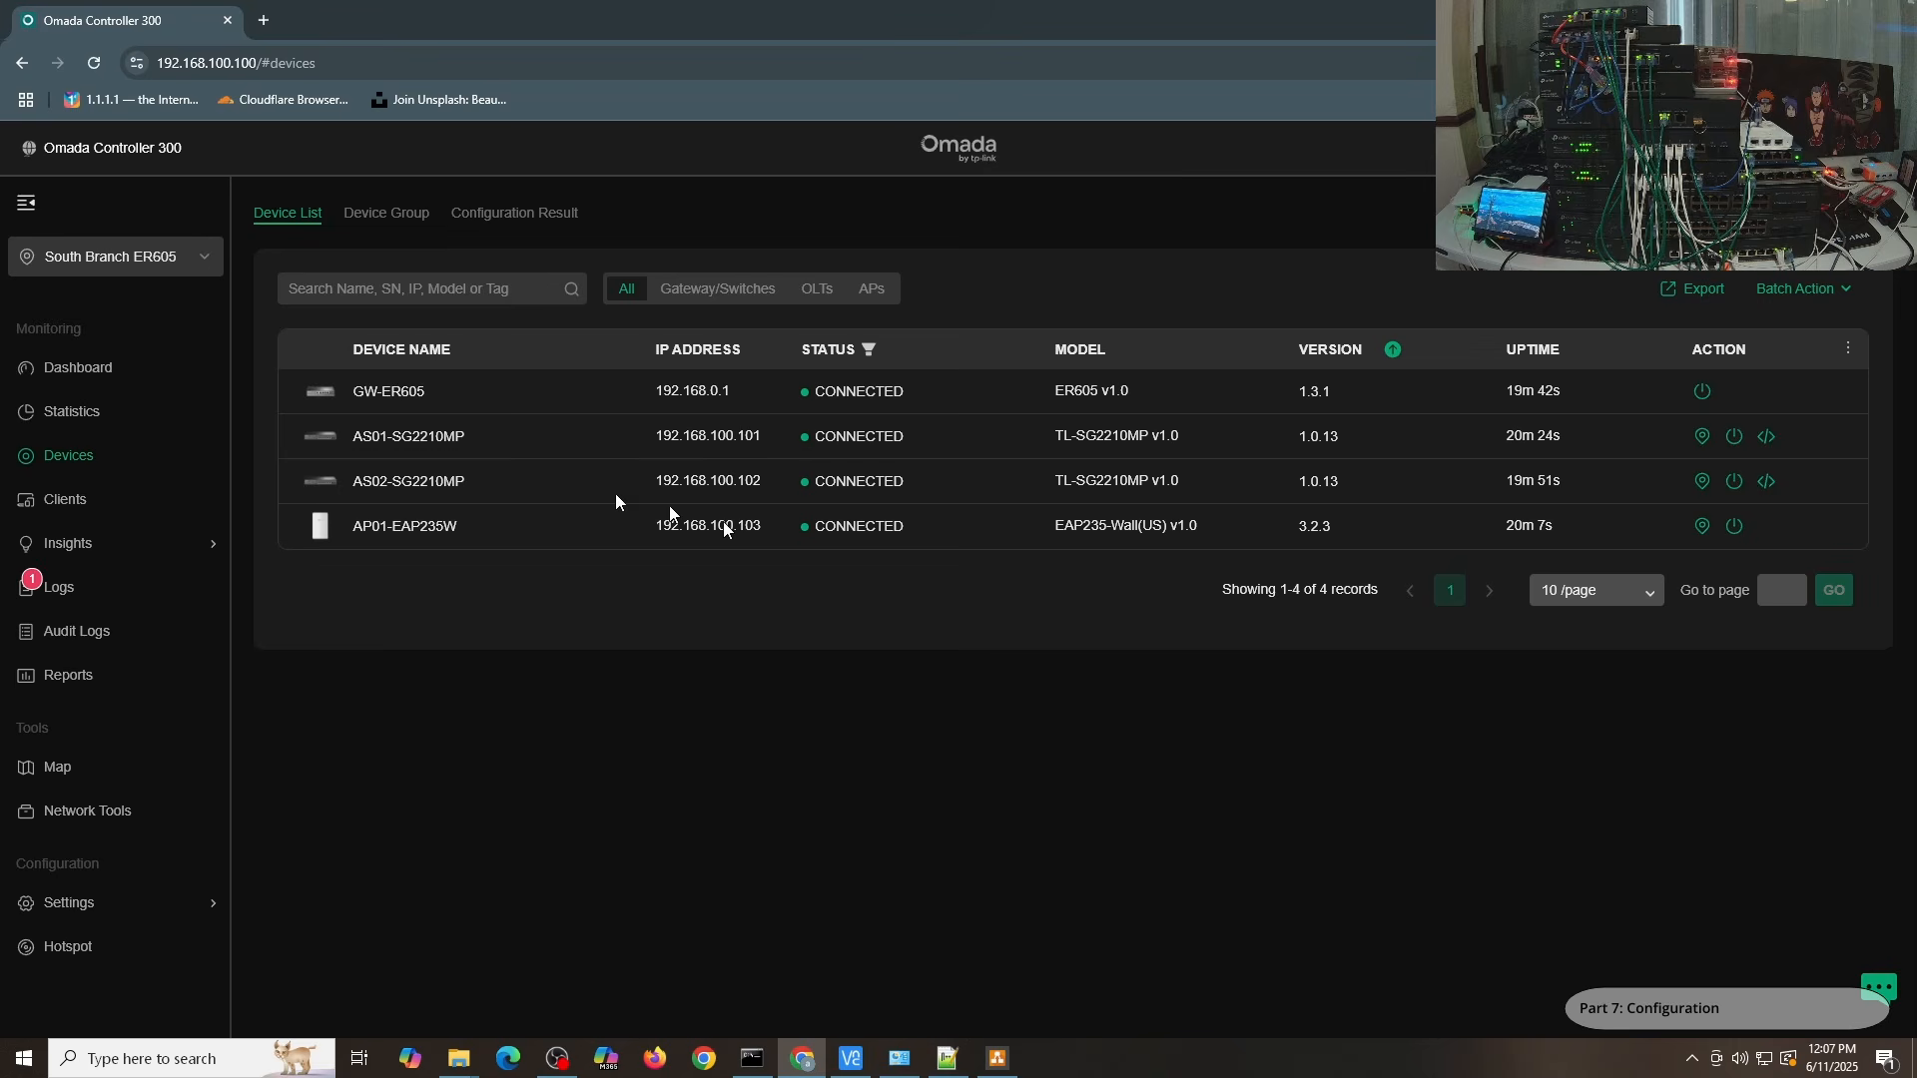
pyautogui.click(409, 466)
pyautogui.click(1599, 537)
pyautogui.click(1862, 646)
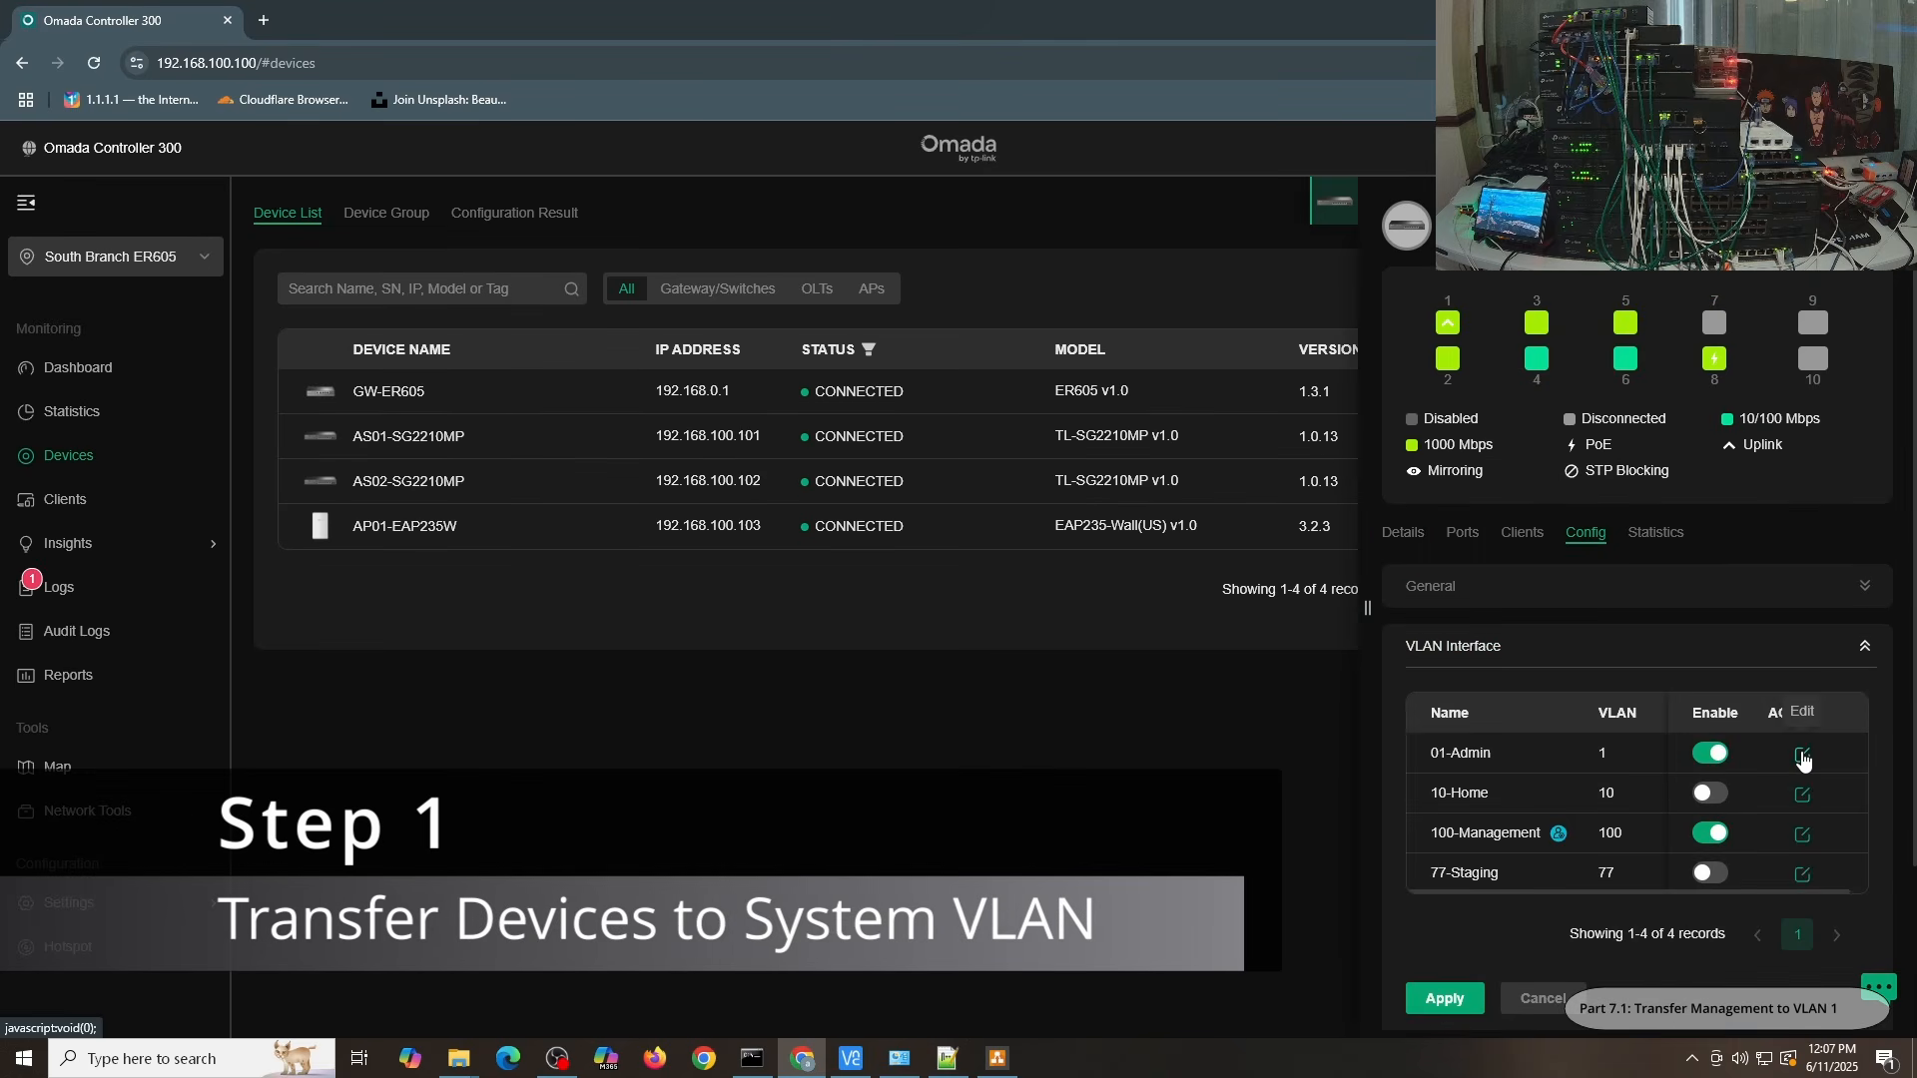
pyautogui.click(1806, 757)
pyautogui.click(1649, 739)
pyautogui.scroll(-3, 1657, 719)
pyautogui.scroll(-4, 1656, 717)
pyautogui.click(1445, 941)
pyautogui.click(736, 544)
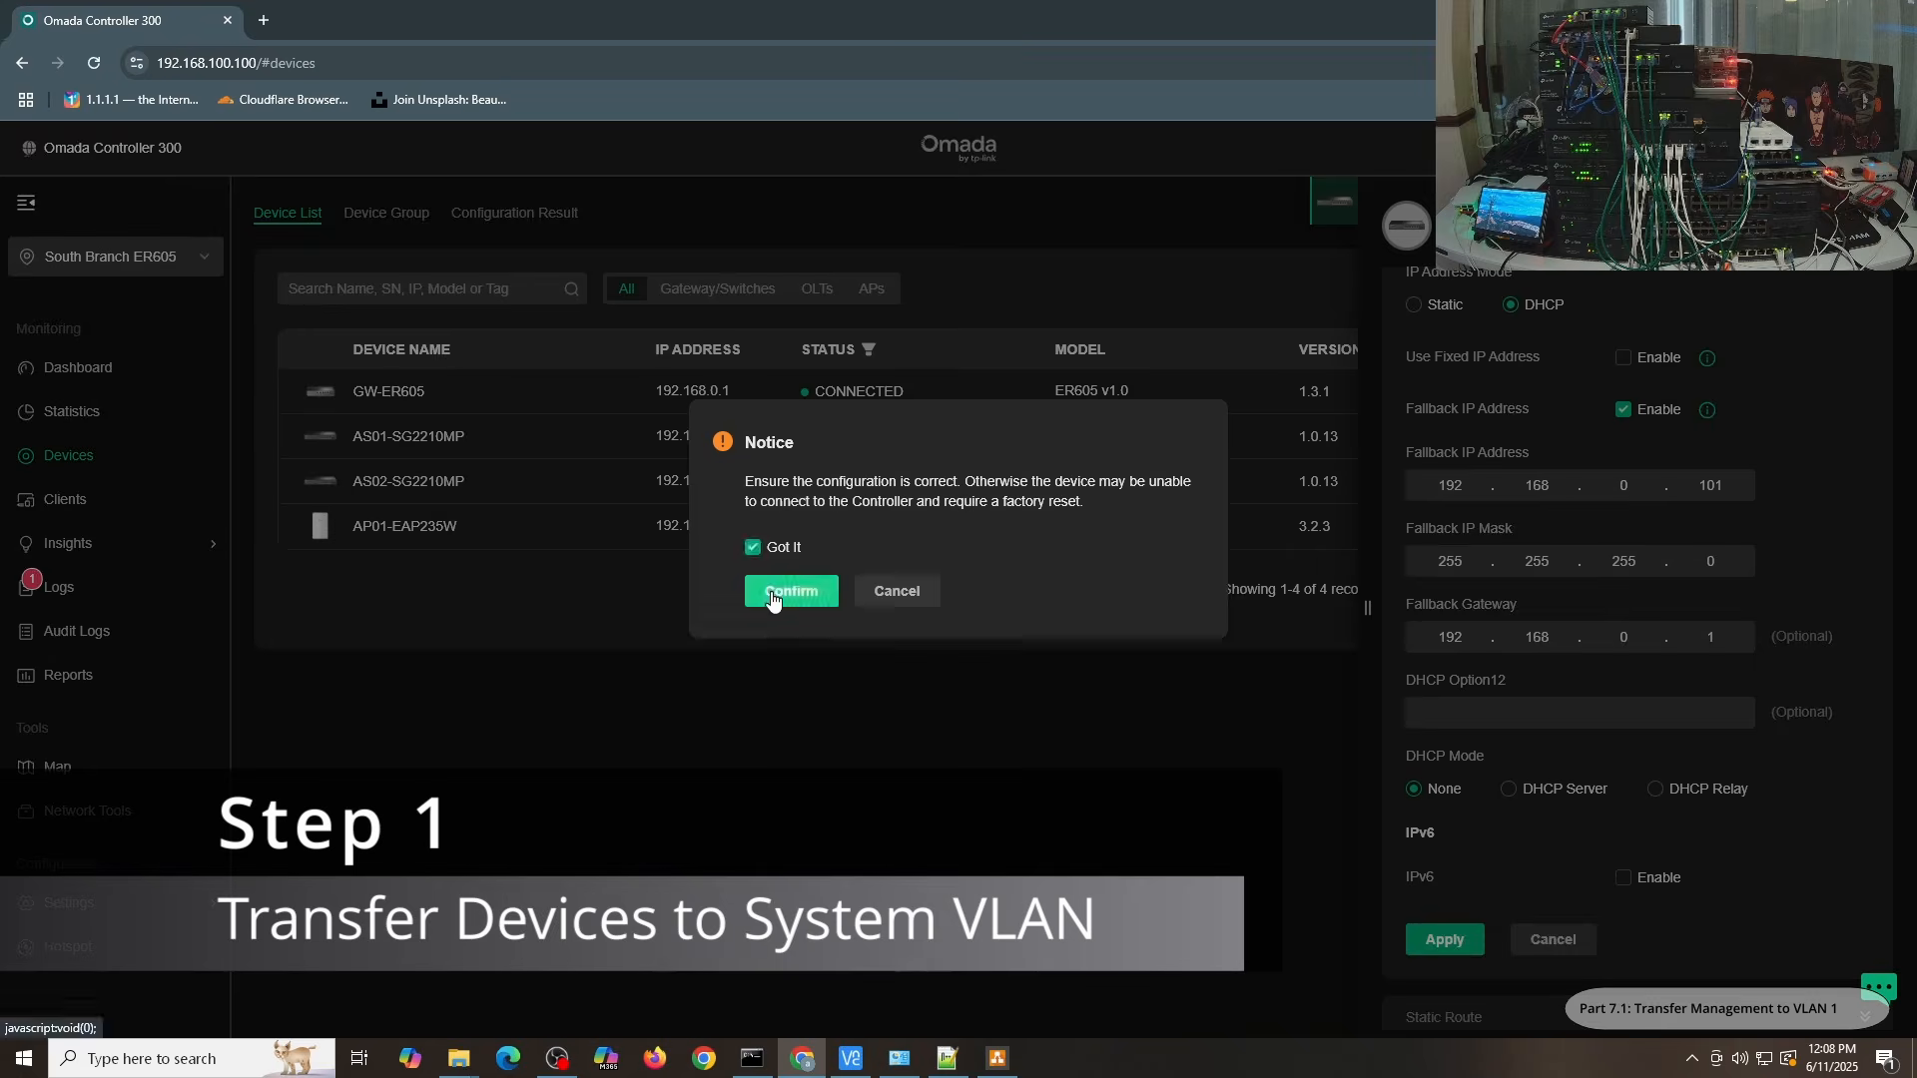
pyautogui.click(787, 595)
# Step: Make 01-Admin the management VLAN on switch AS02-SG2210MP, apply the VLAN interface settings and accept the notice
pyautogui.click(458, 489)
pyautogui.click(1585, 436)
pyautogui.click(1861, 489)
pyautogui.click(1863, 548)
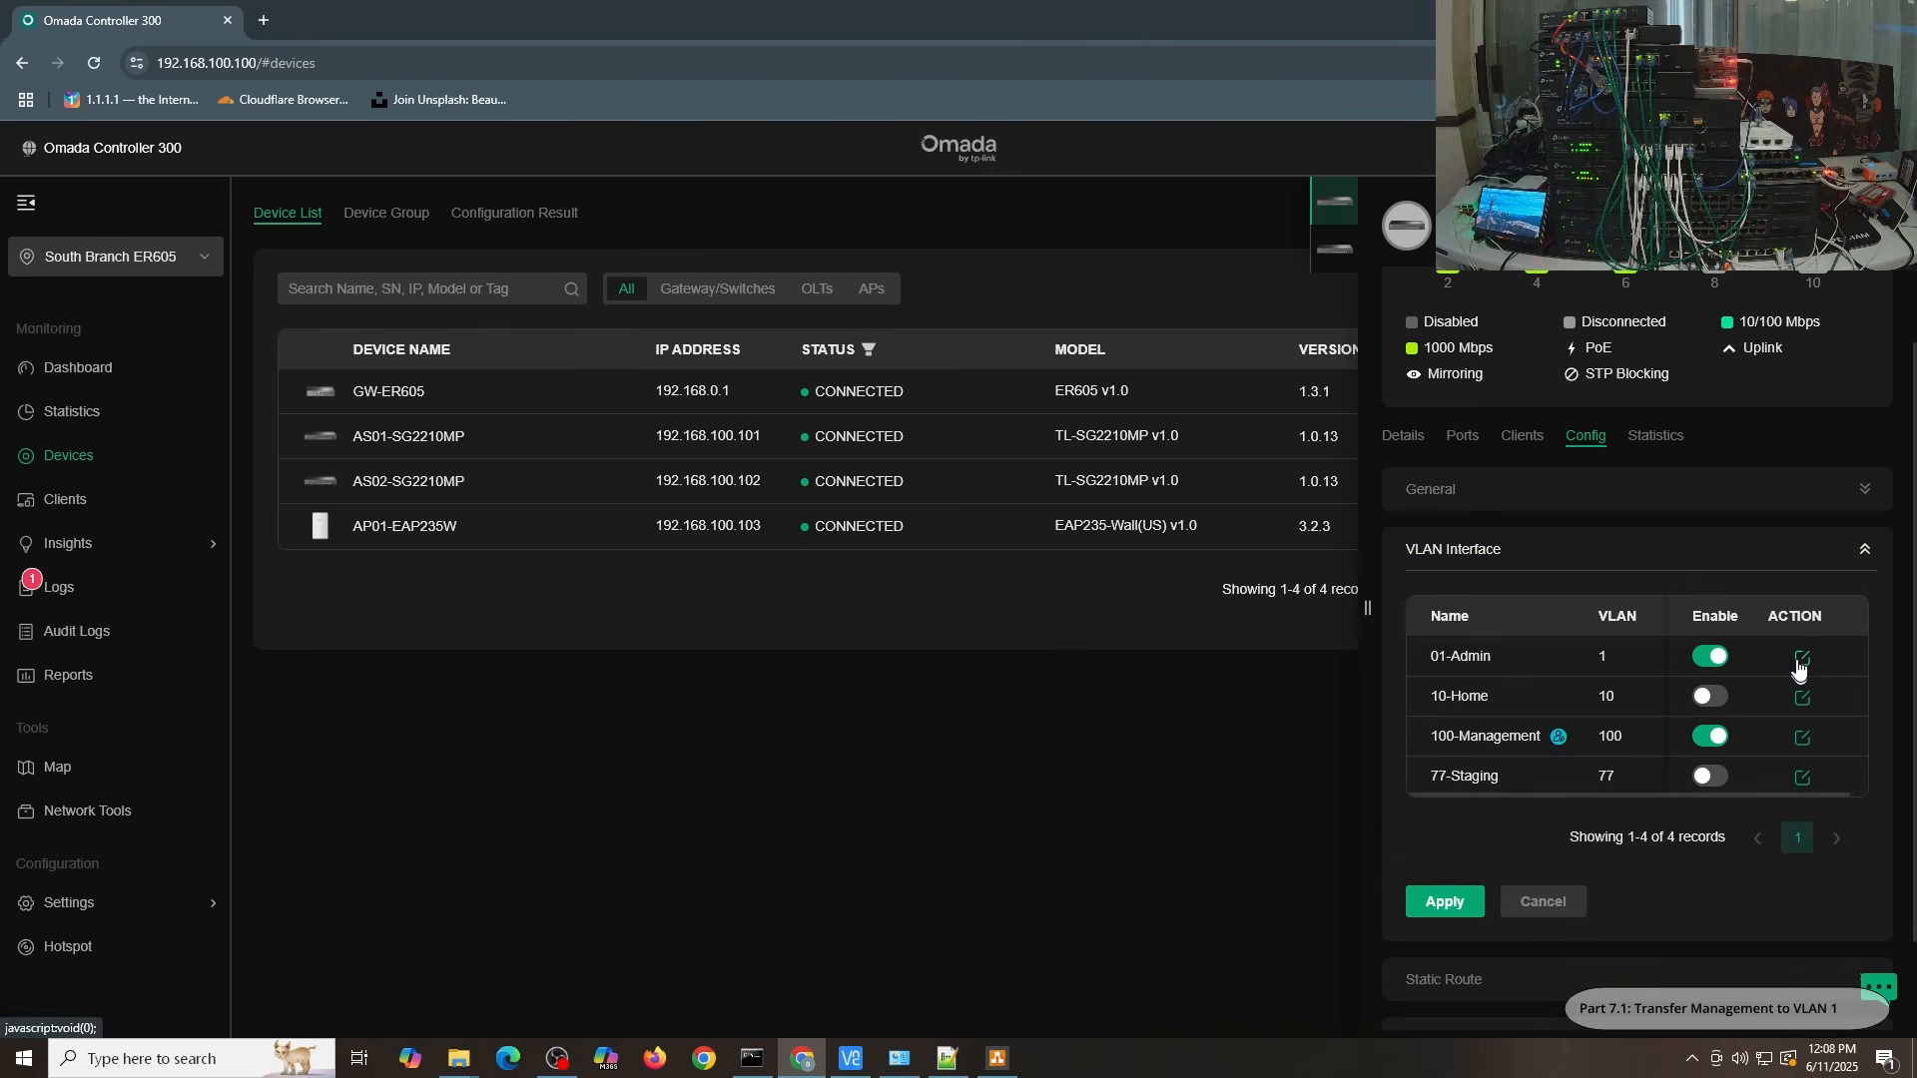
pyautogui.click(1800, 660)
pyautogui.click(1649, 642)
pyautogui.scroll(-7, 1662, 613)
pyautogui.click(1445, 791)
pyautogui.click(753, 548)
pyautogui.click(791, 591)
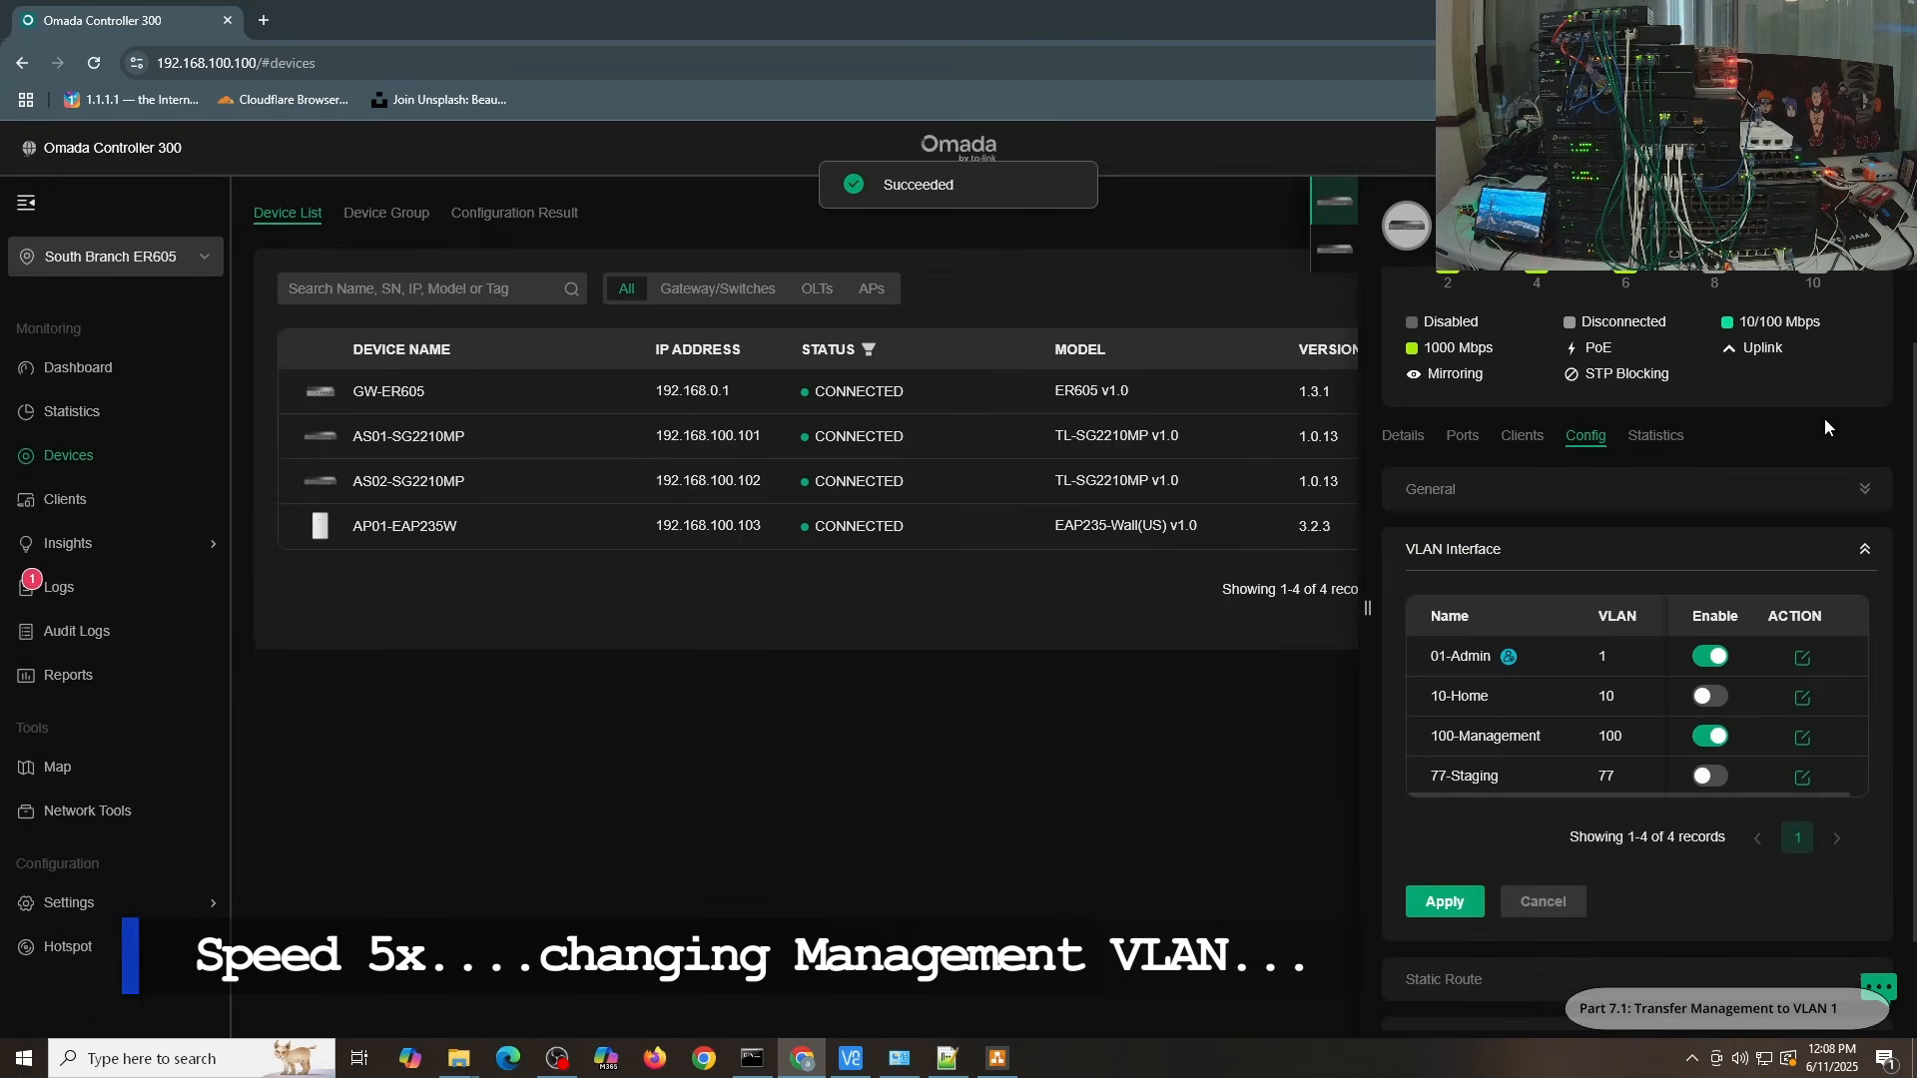
# Step: Set the fallback IP address of access point AP01-EAP235W to 192.168.0.103 and its fallback gateway to 192.168.0.1, and apply
pyautogui.click(779, 527)
pyautogui.click(1585, 570)
pyautogui.click(1860, 684)
pyautogui.scroll(-3, 1787, 664)
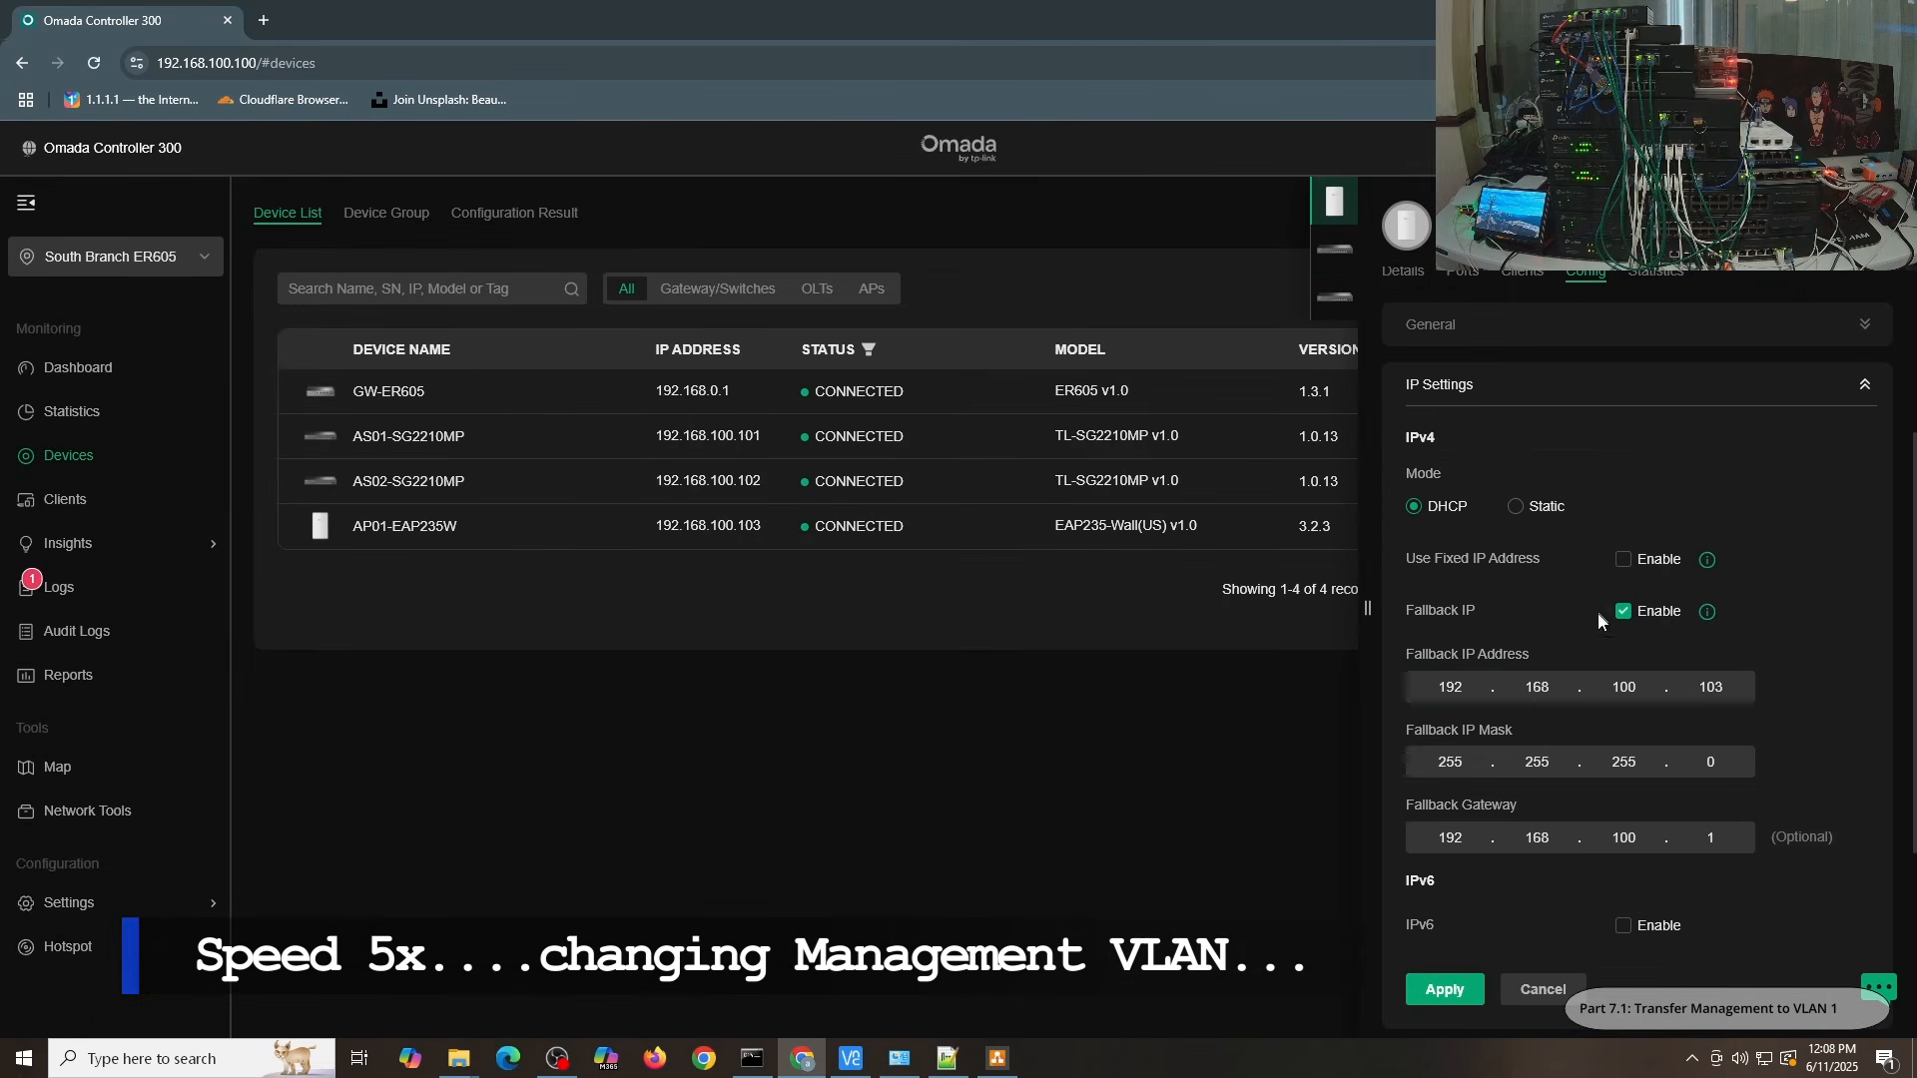
pyautogui.moveTo(1637, 687); pyautogui.dragTo(1586, 689)
pyautogui.write('0')
pyautogui.moveTo(1638, 838); pyautogui.dragTo(1586, 838)
pyautogui.write('0')
pyautogui.click(1481, 987)
pyautogui.click(753, 547)
pyautogui.click(791, 591)
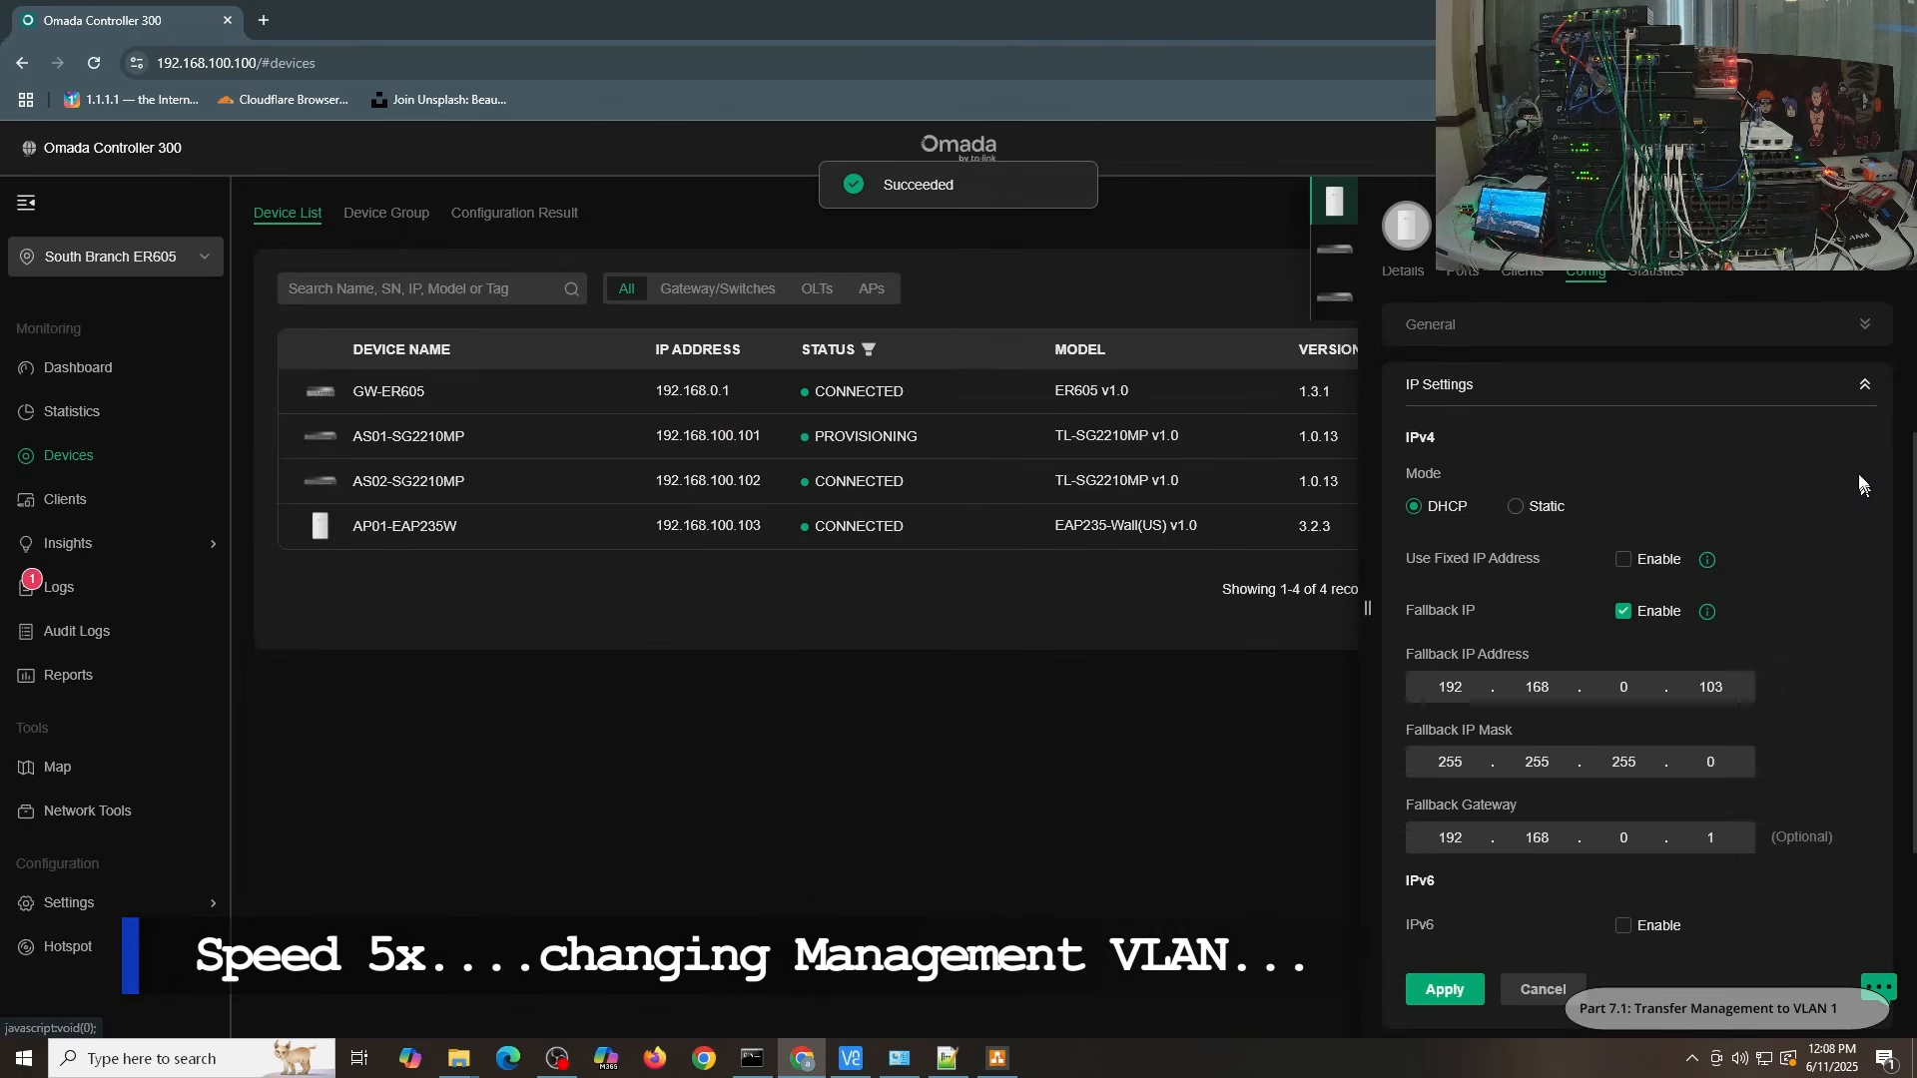
# Step: Move the management VLAN of access point AP01-EAP235W to VLAN 1 in its Services settings and apply
pyautogui.click(1863, 384)
pyautogui.click(1463, 572)
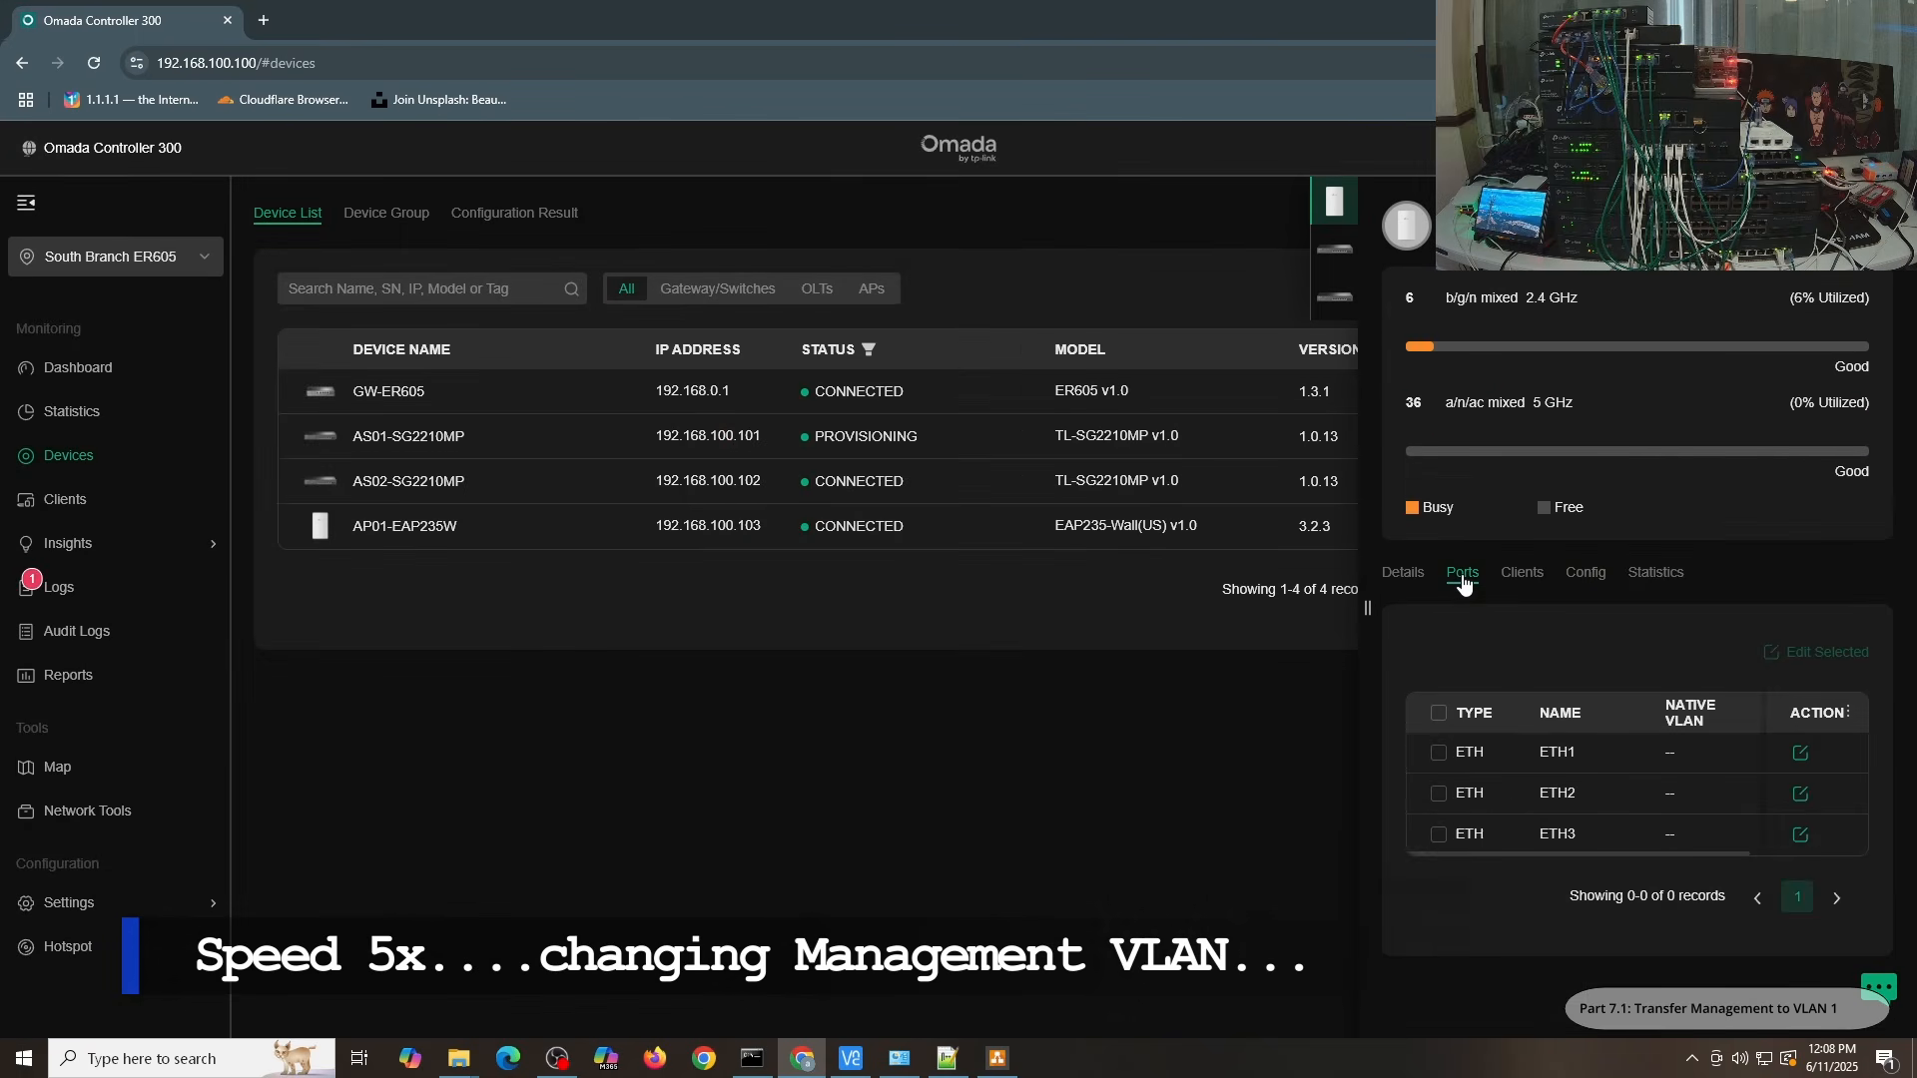
pyautogui.click(1586, 573)
pyautogui.click(1865, 490)
pyautogui.click(1868, 490)
pyautogui.click(1865, 667)
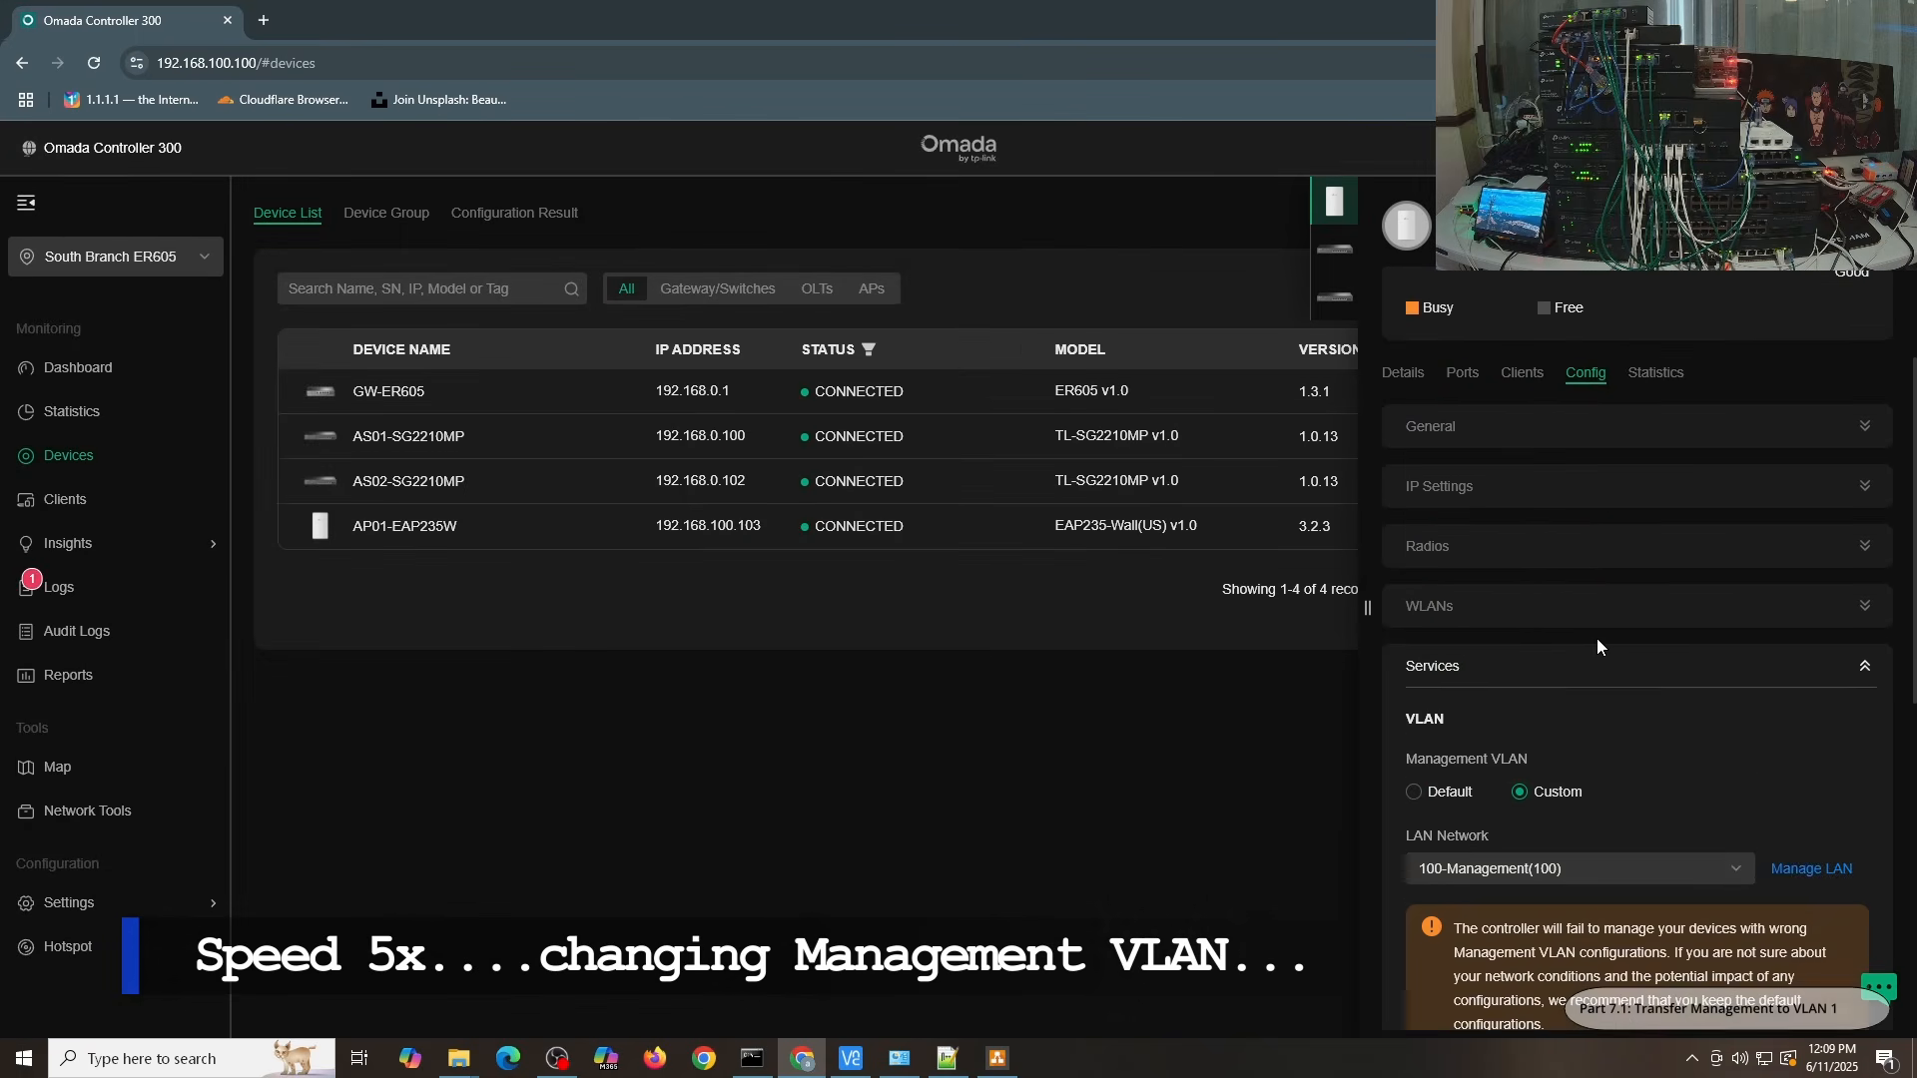
pyautogui.click(1552, 792)
pyautogui.scroll(-4, 1778, 659)
pyautogui.click(1444, 850)
pyautogui.click(1866, 212)
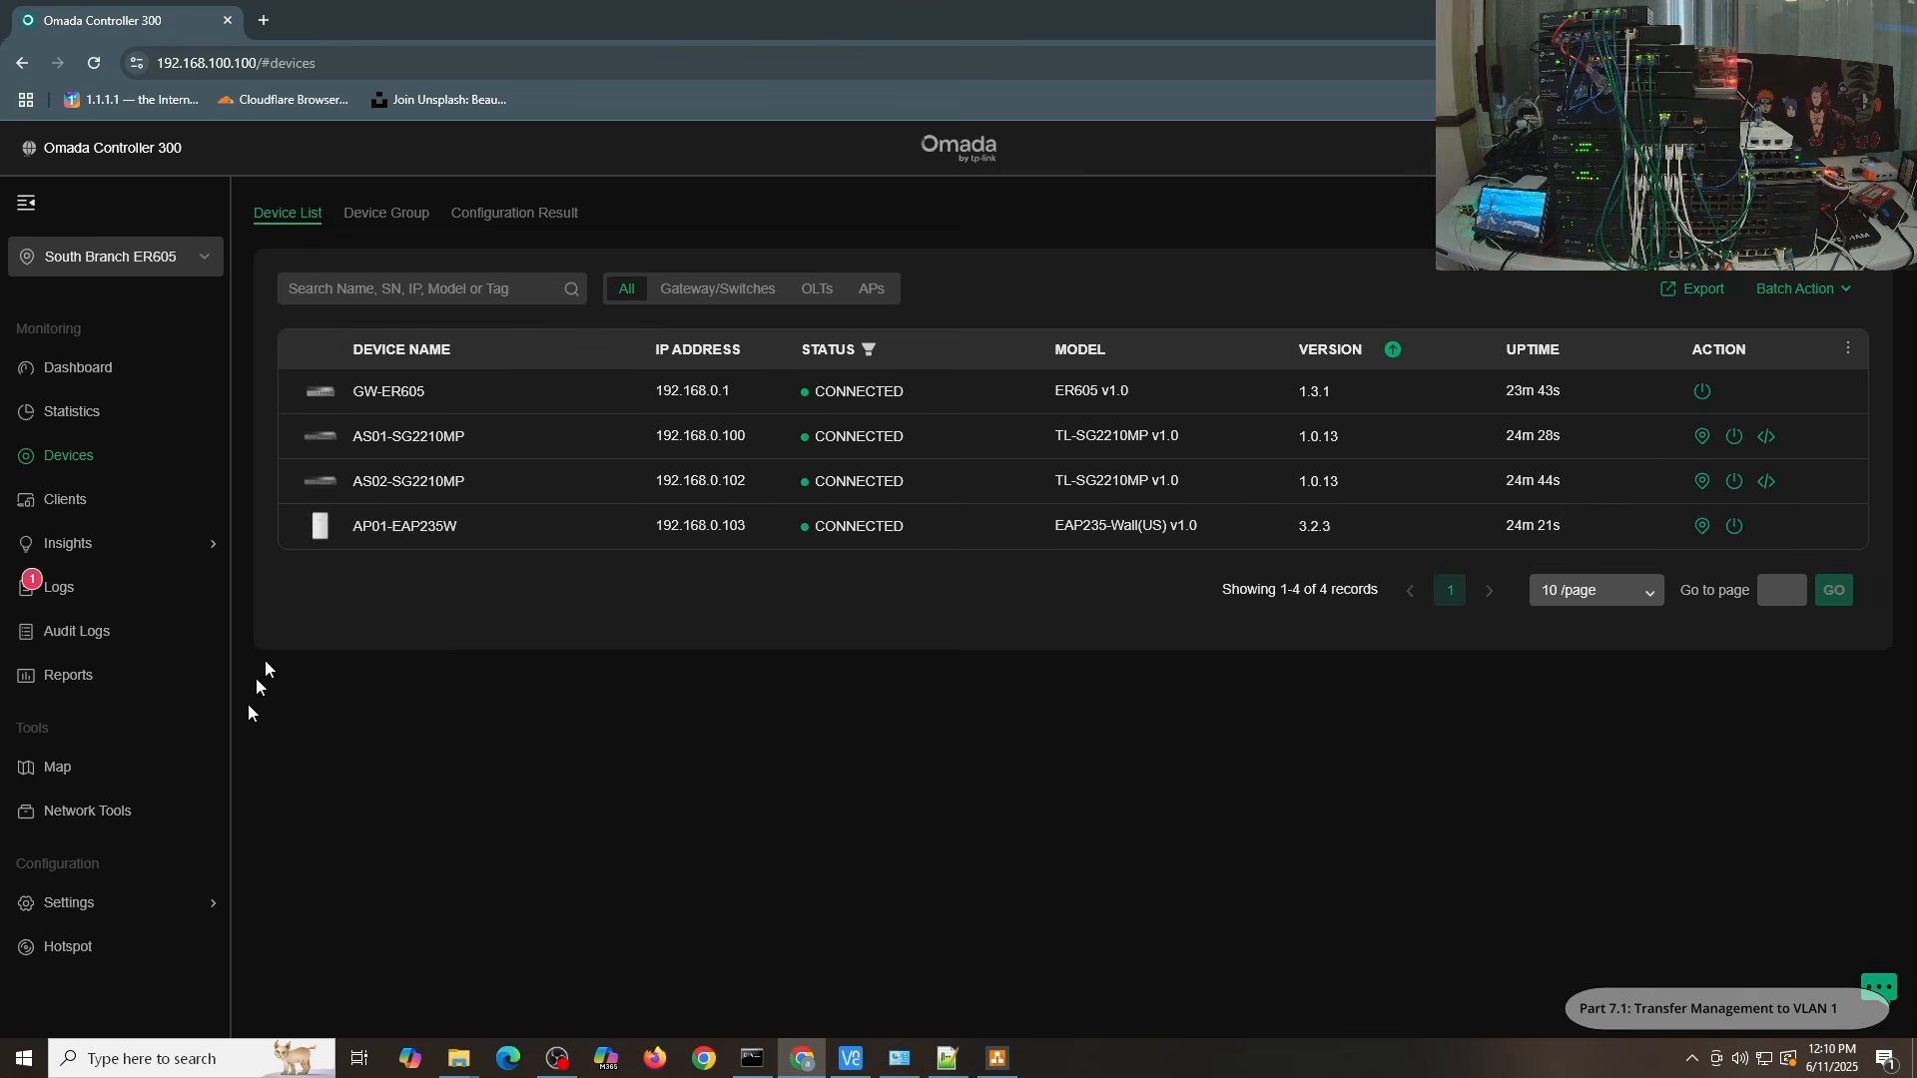
# Step: Open the site's LAN networks list and start a continuous ping to 192.168.100.100 in Command Prompt
pyautogui.moveTo(184, 903)
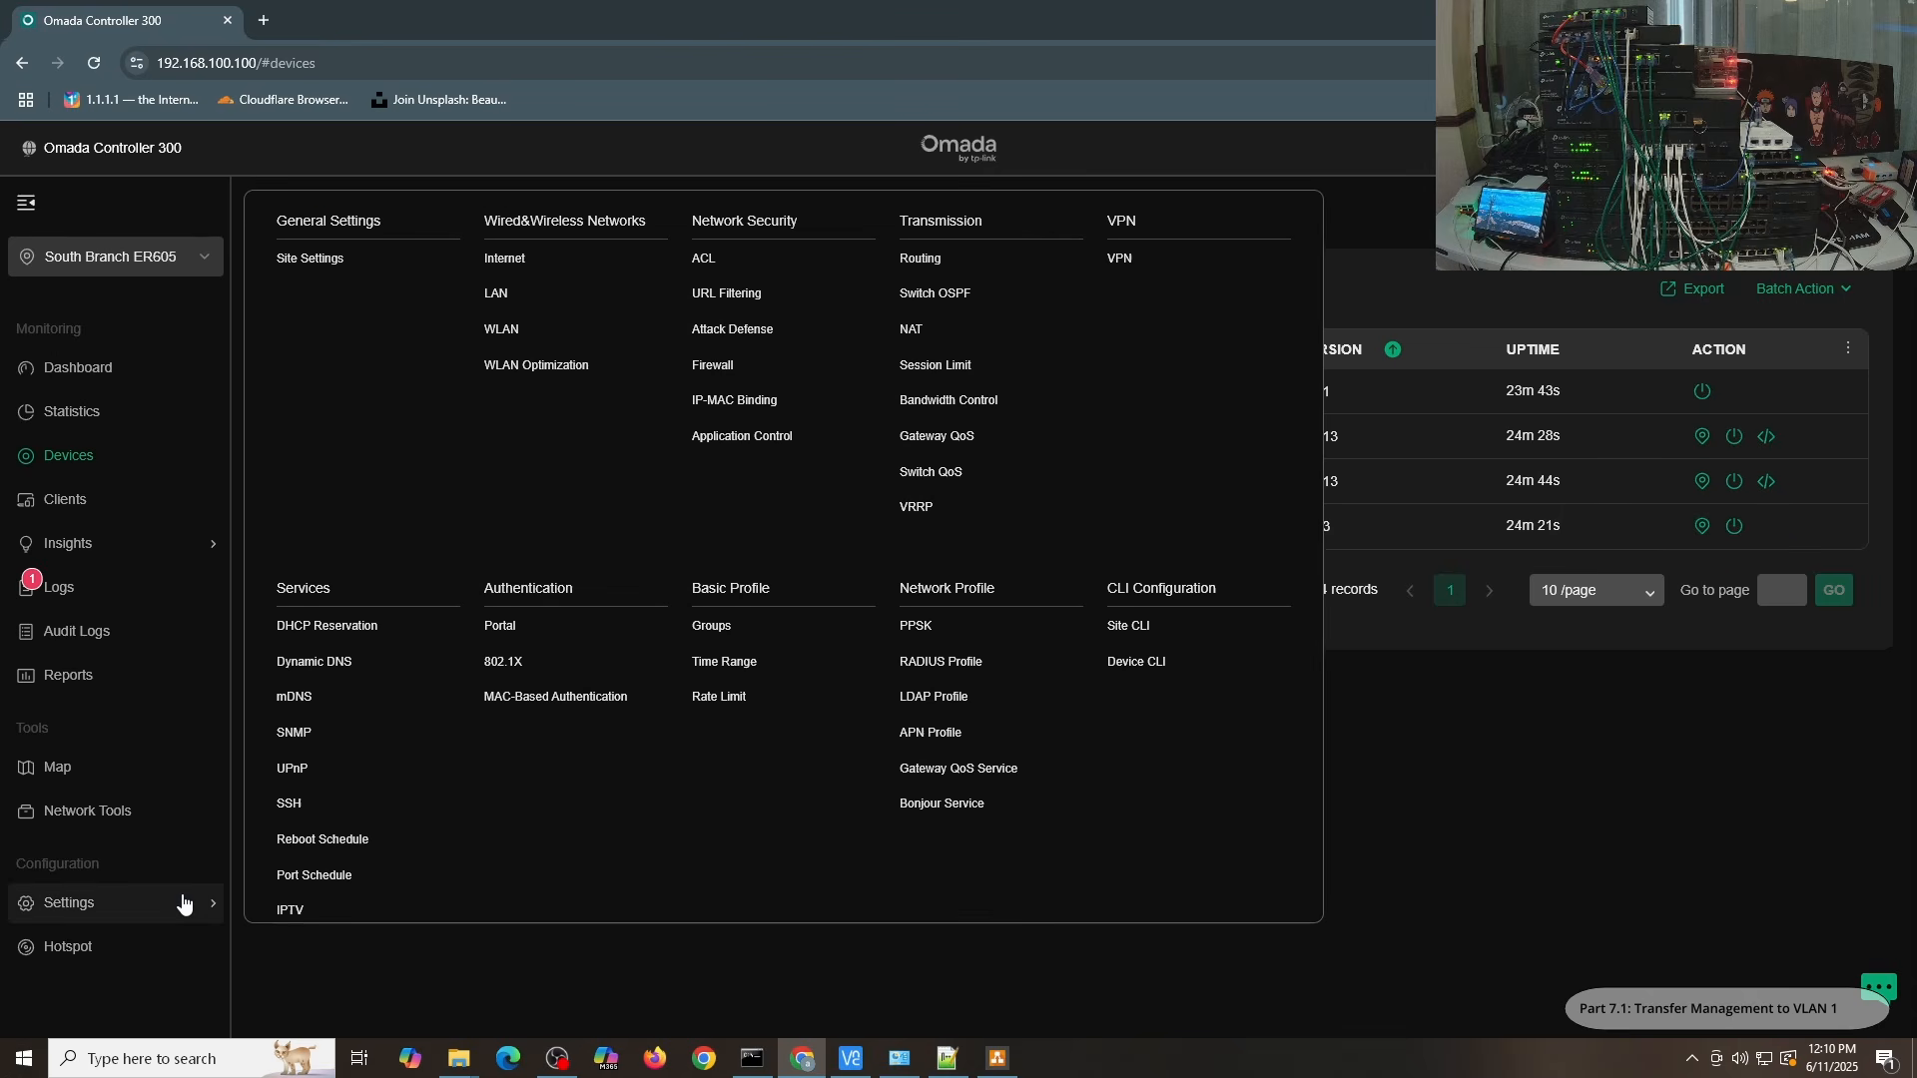
pyautogui.click(500, 295)
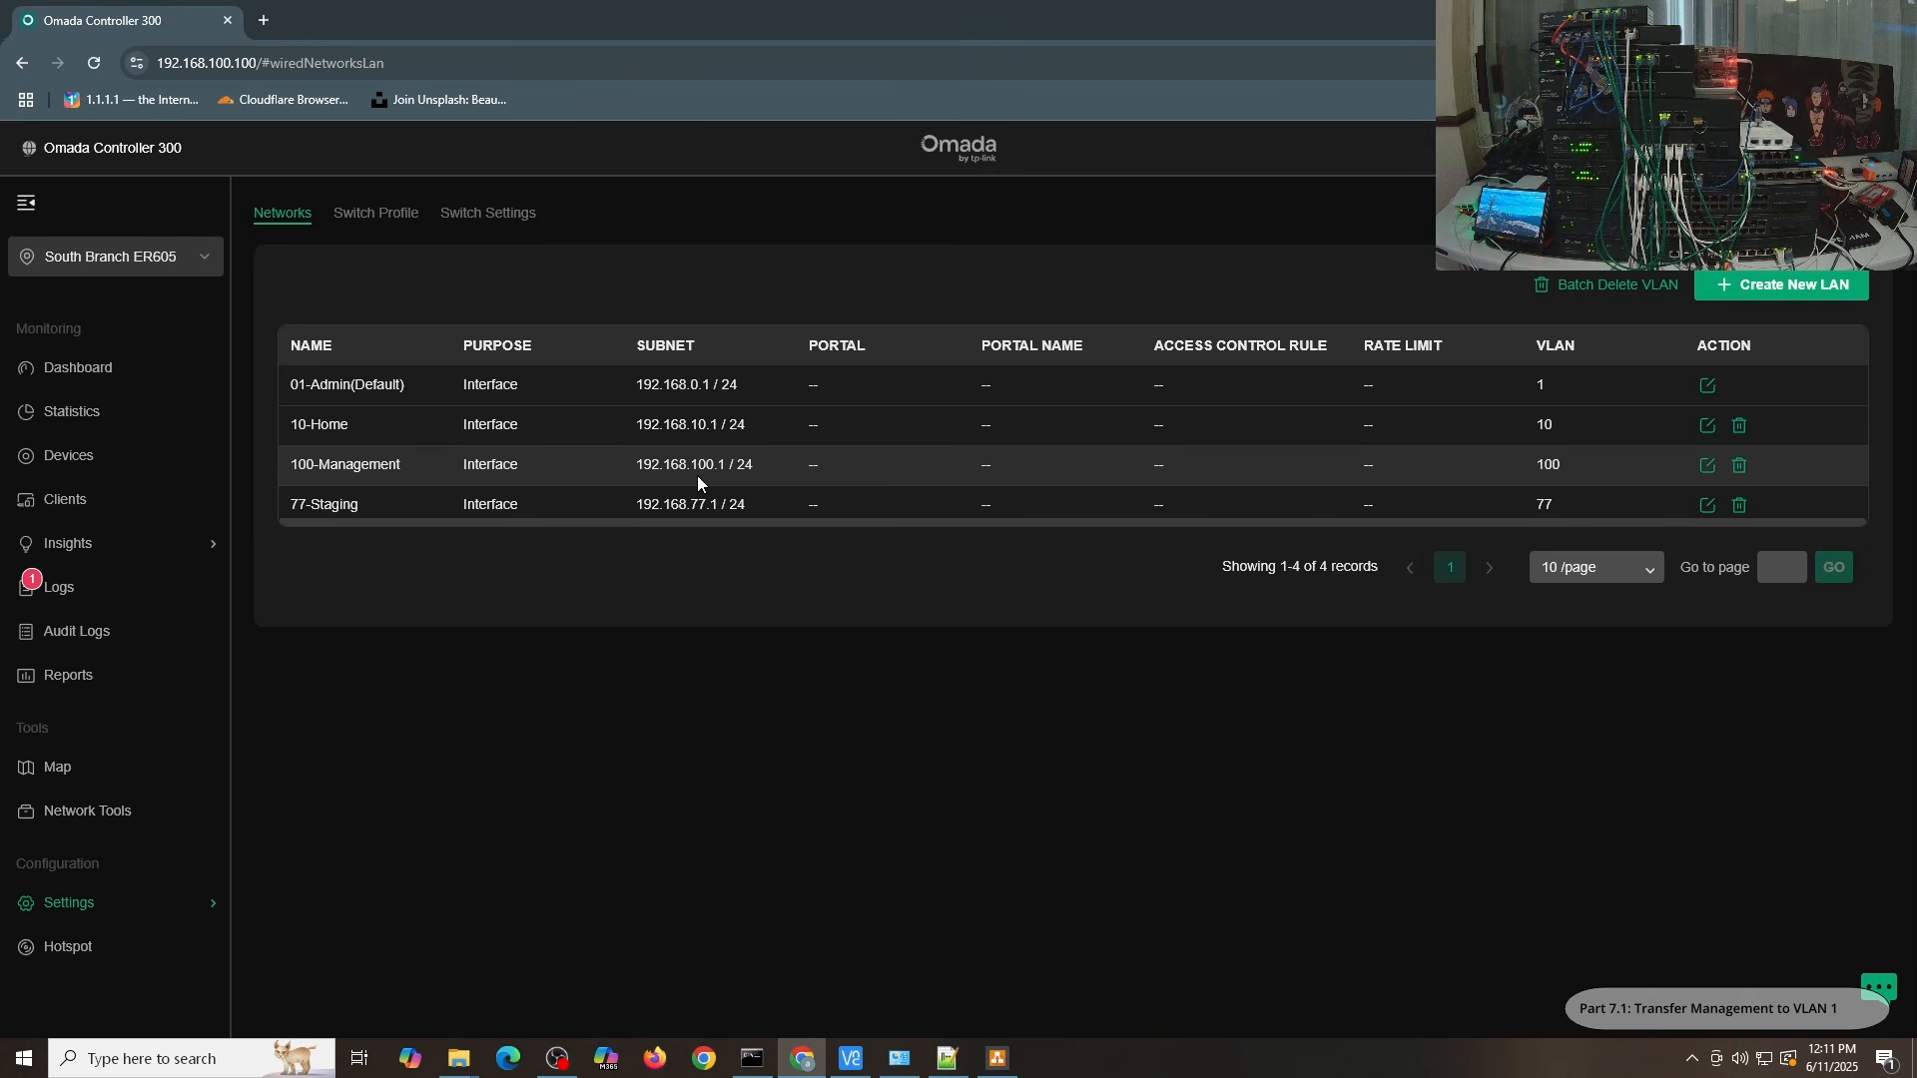
pyautogui.click(755, 1059)
pyautogui.write('ping ')
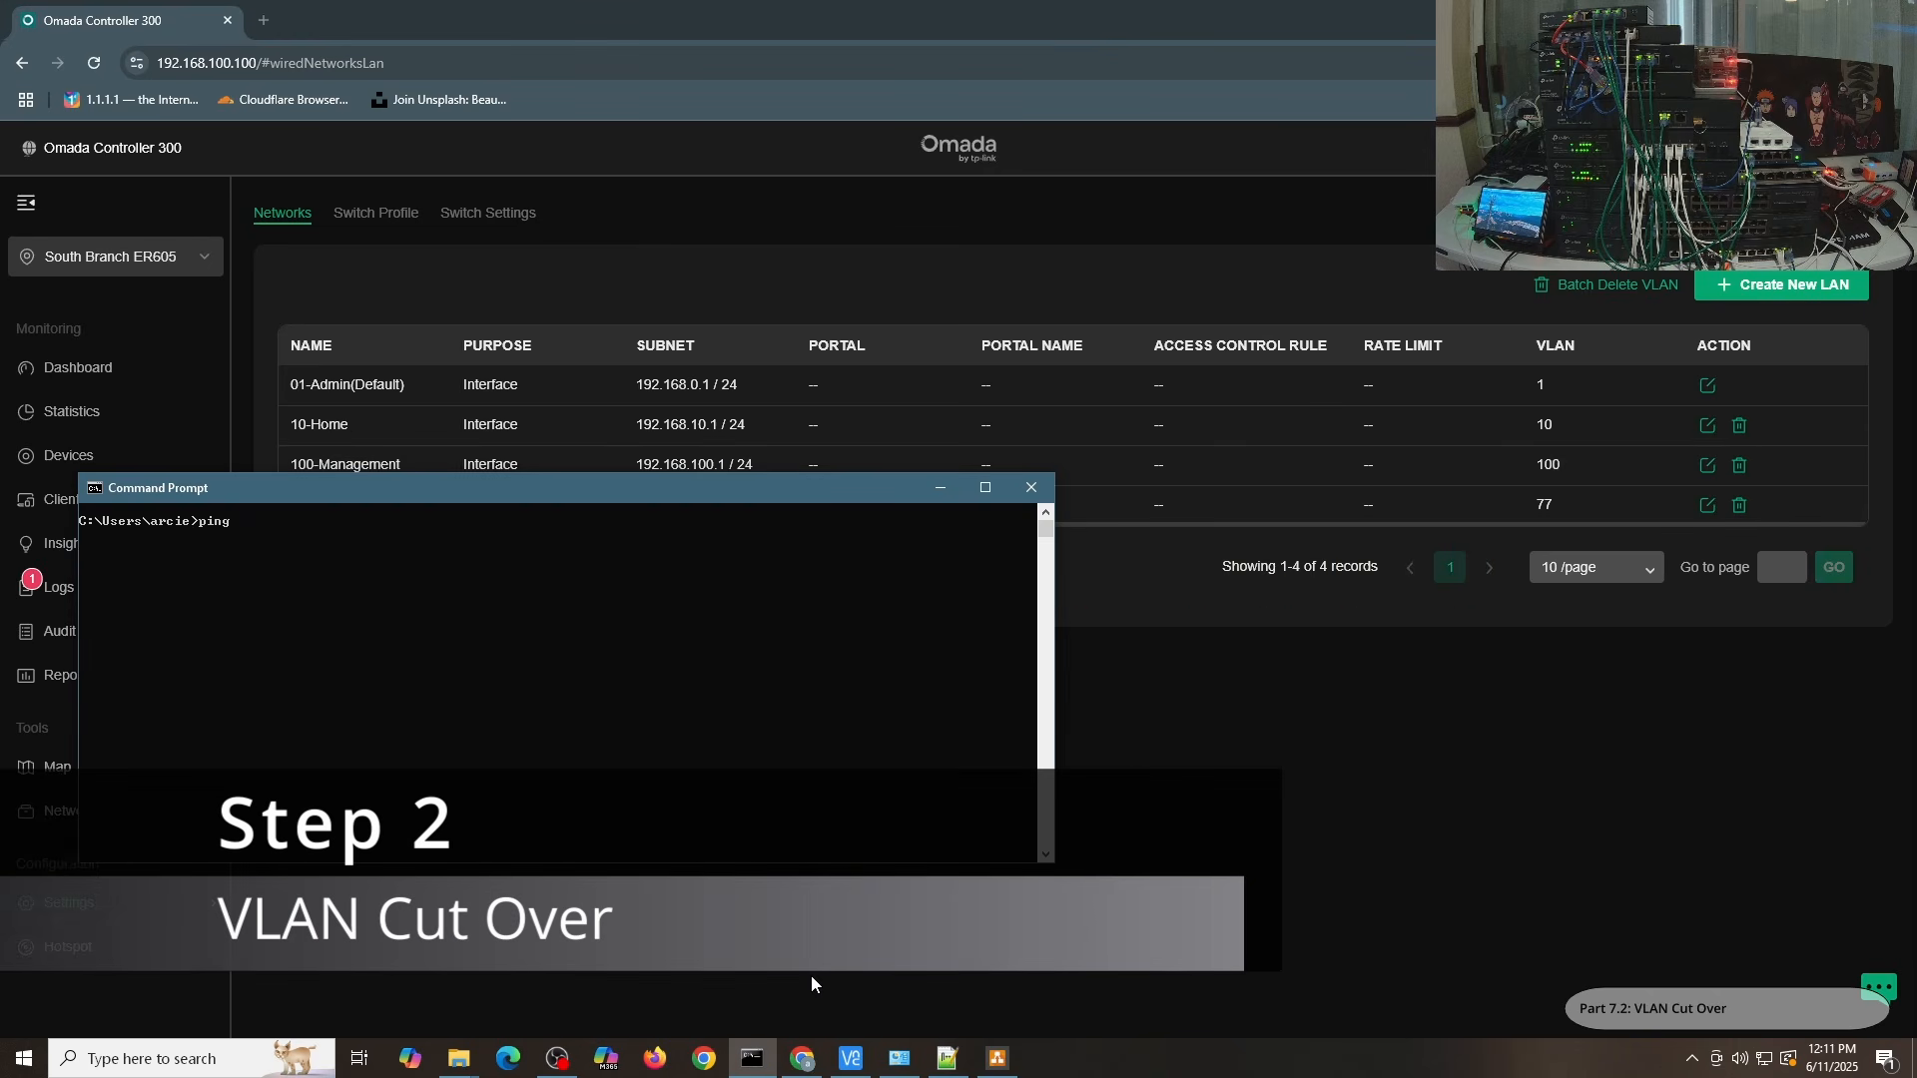
pyautogui.write('192.168.100.100')
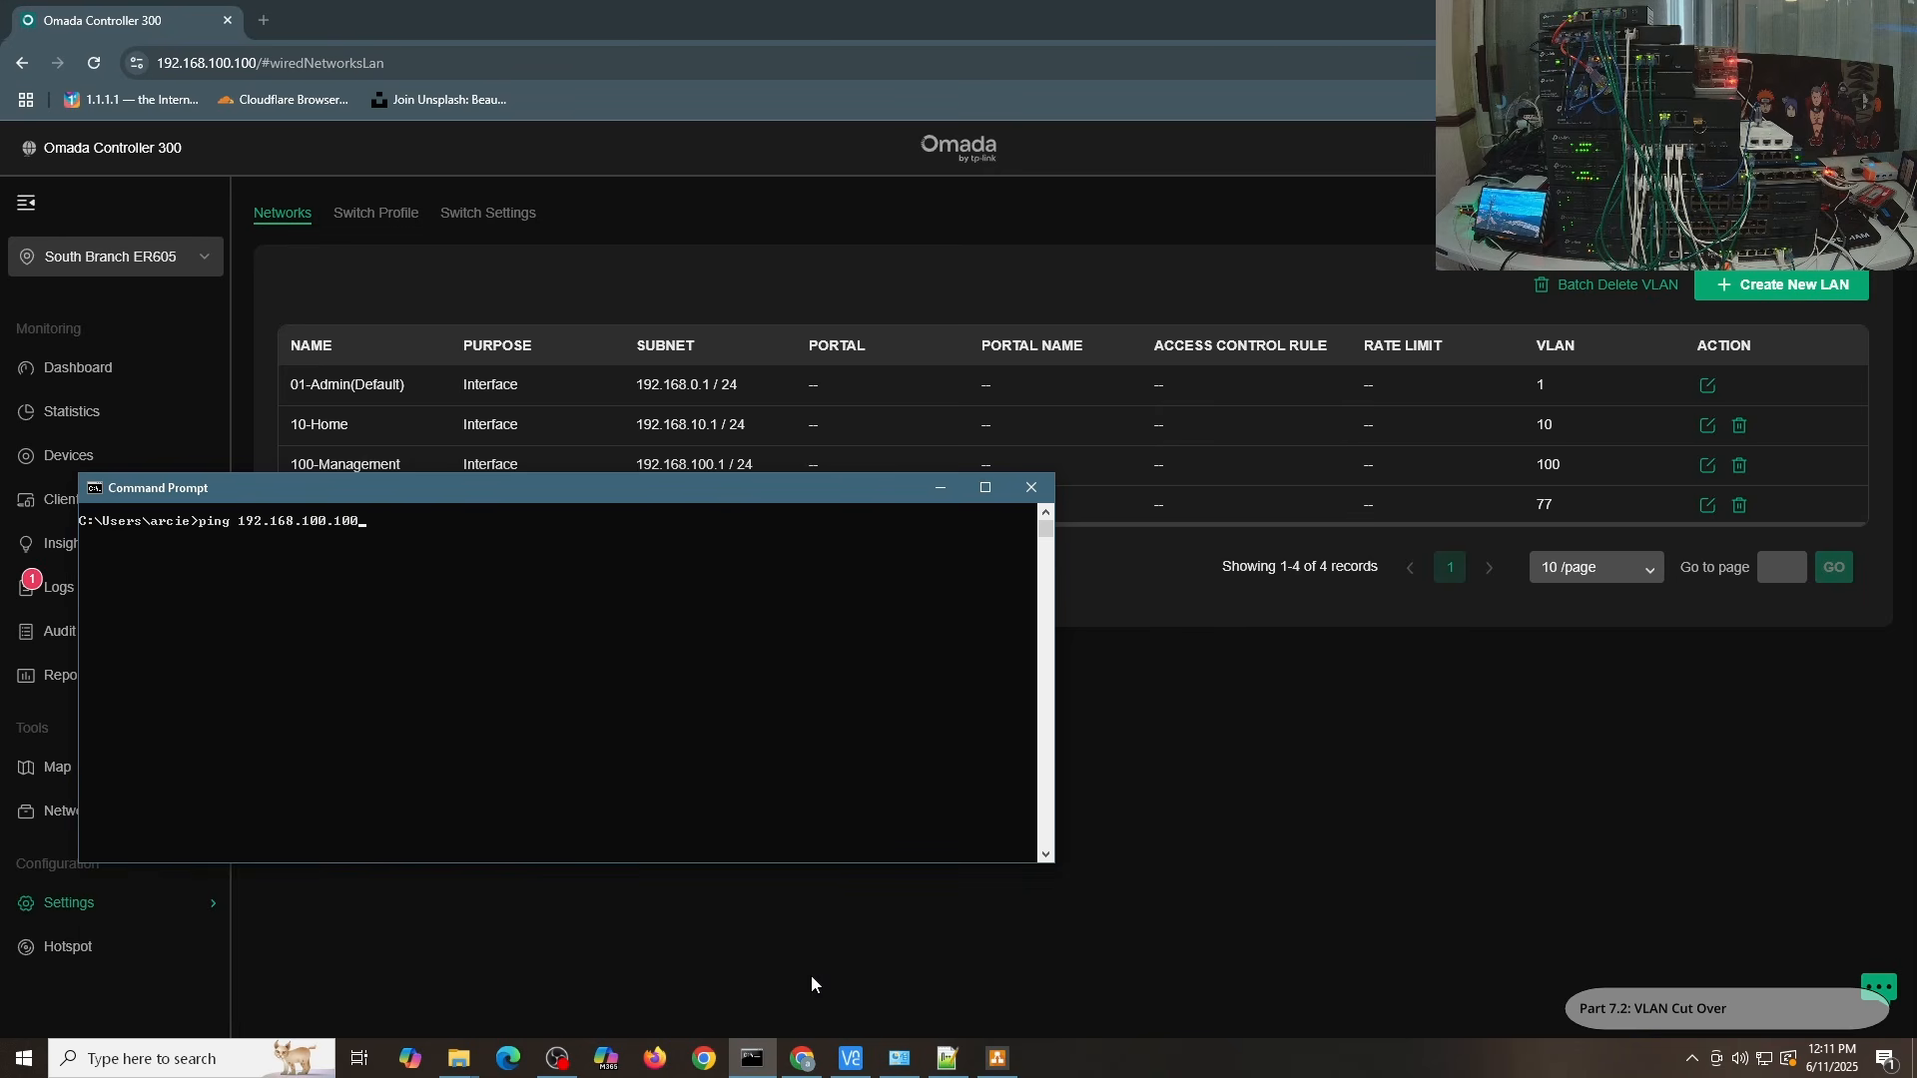
pyautogui.write(' -t')
pyautogui.press('Return')
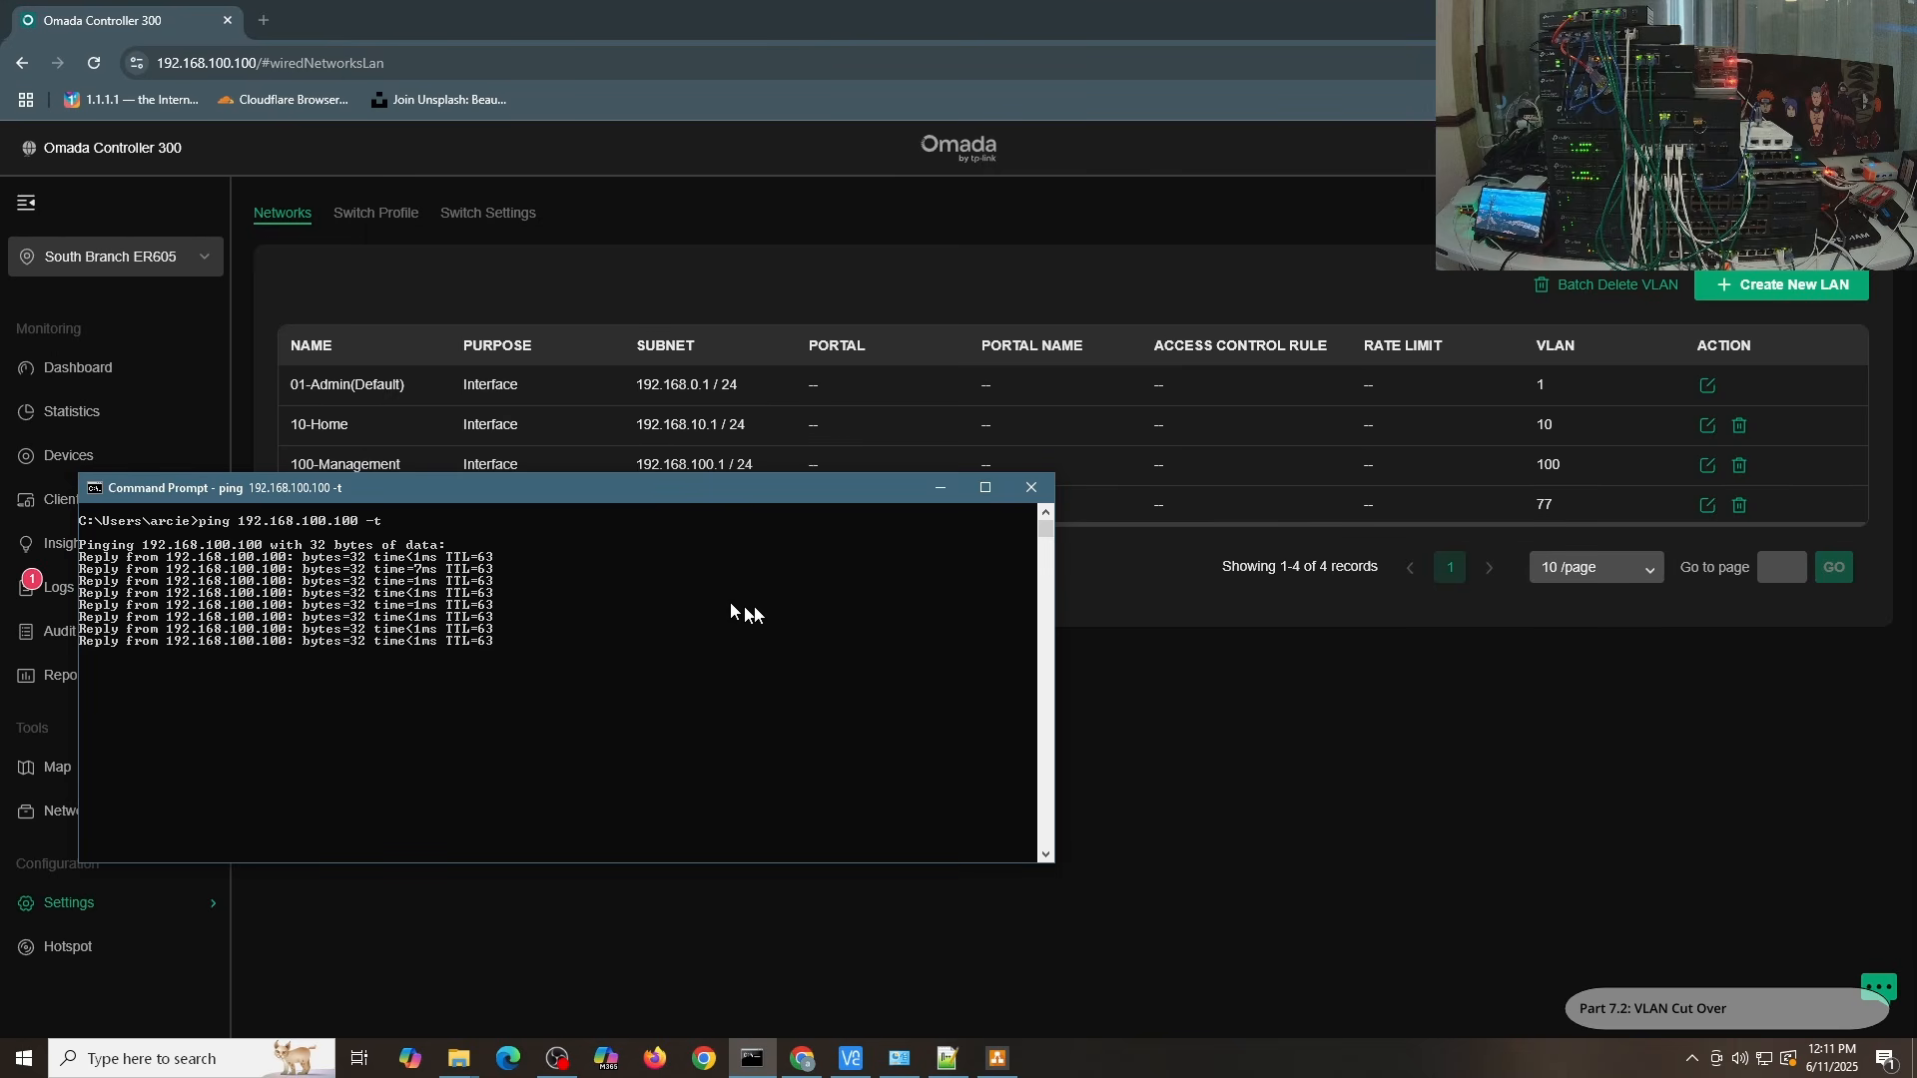
pyautogui.moveTo(715, 488); pyautogui.dragTo(772, 583)
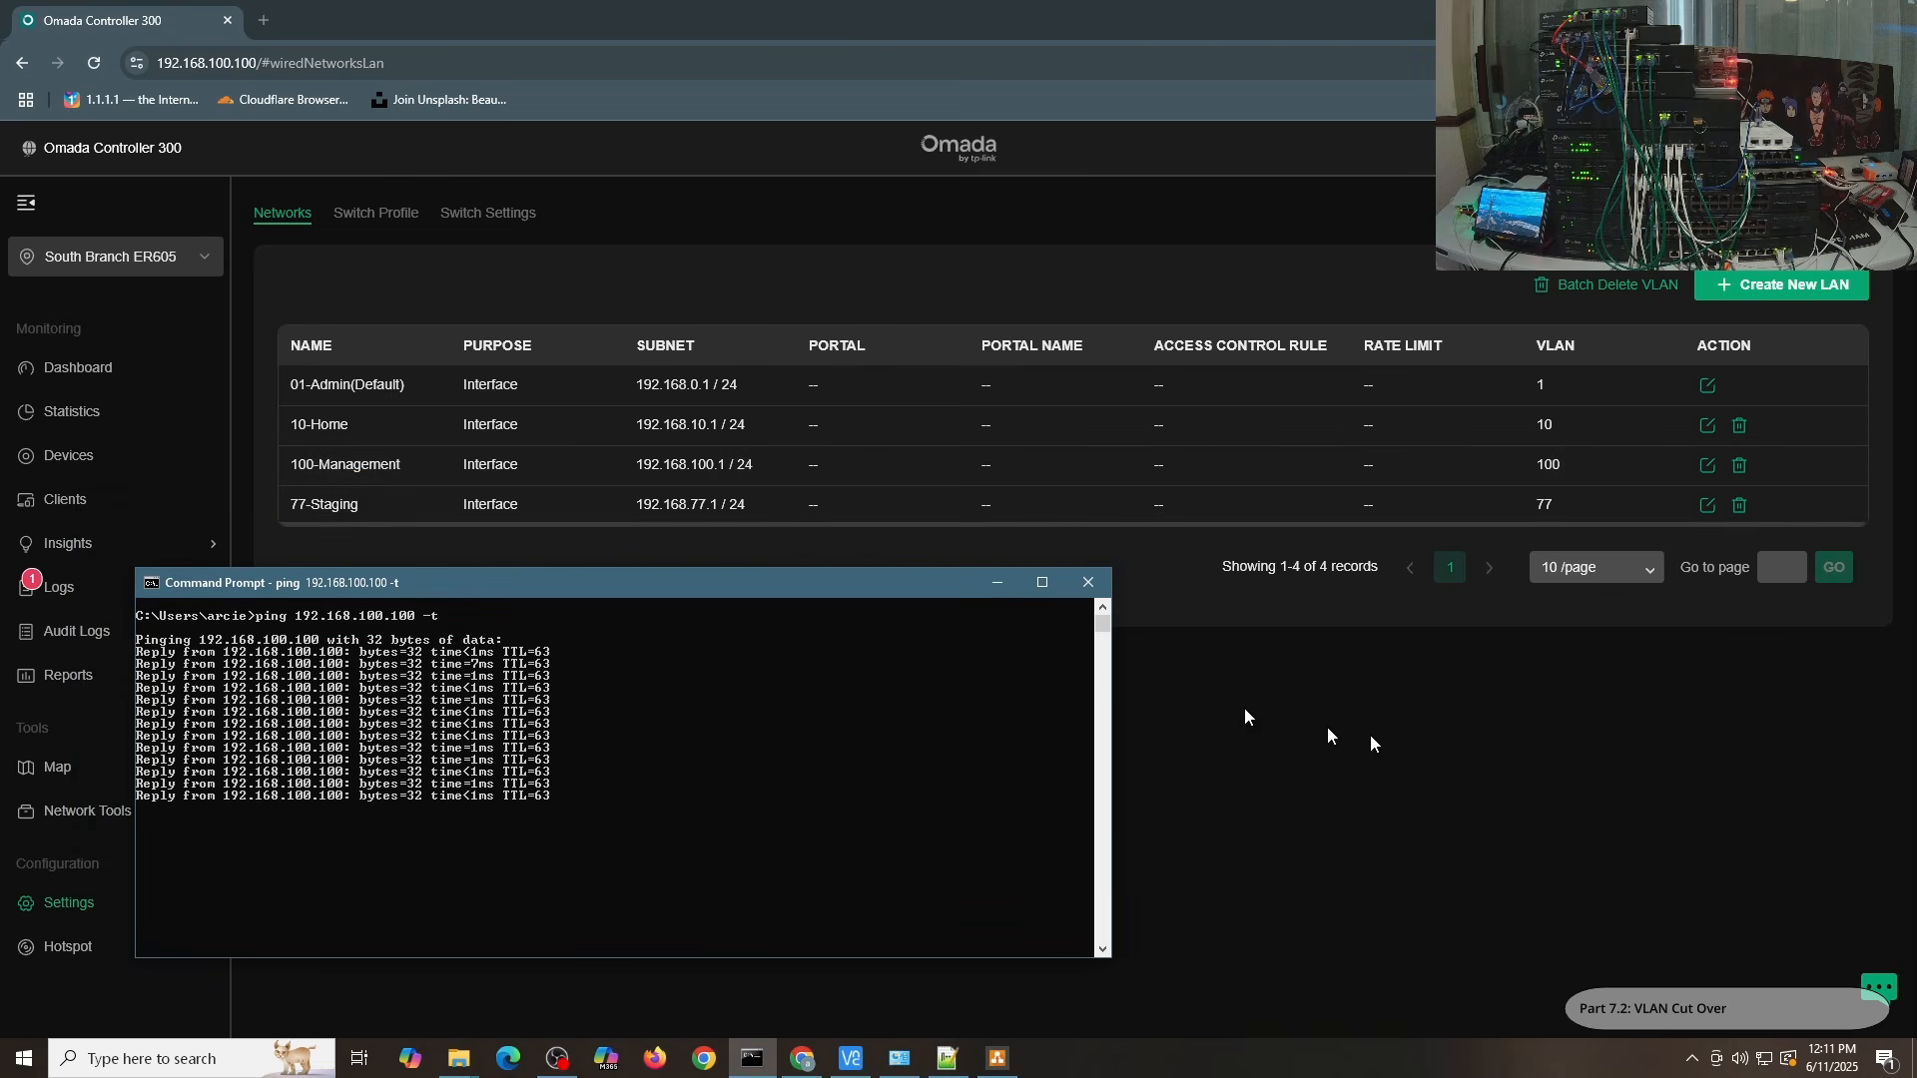
# Step: Edit the 100-Management network, setting its VLAN ID to 99 and its gateway to 192.168.99.1
pyautogui.click(1707, 465)
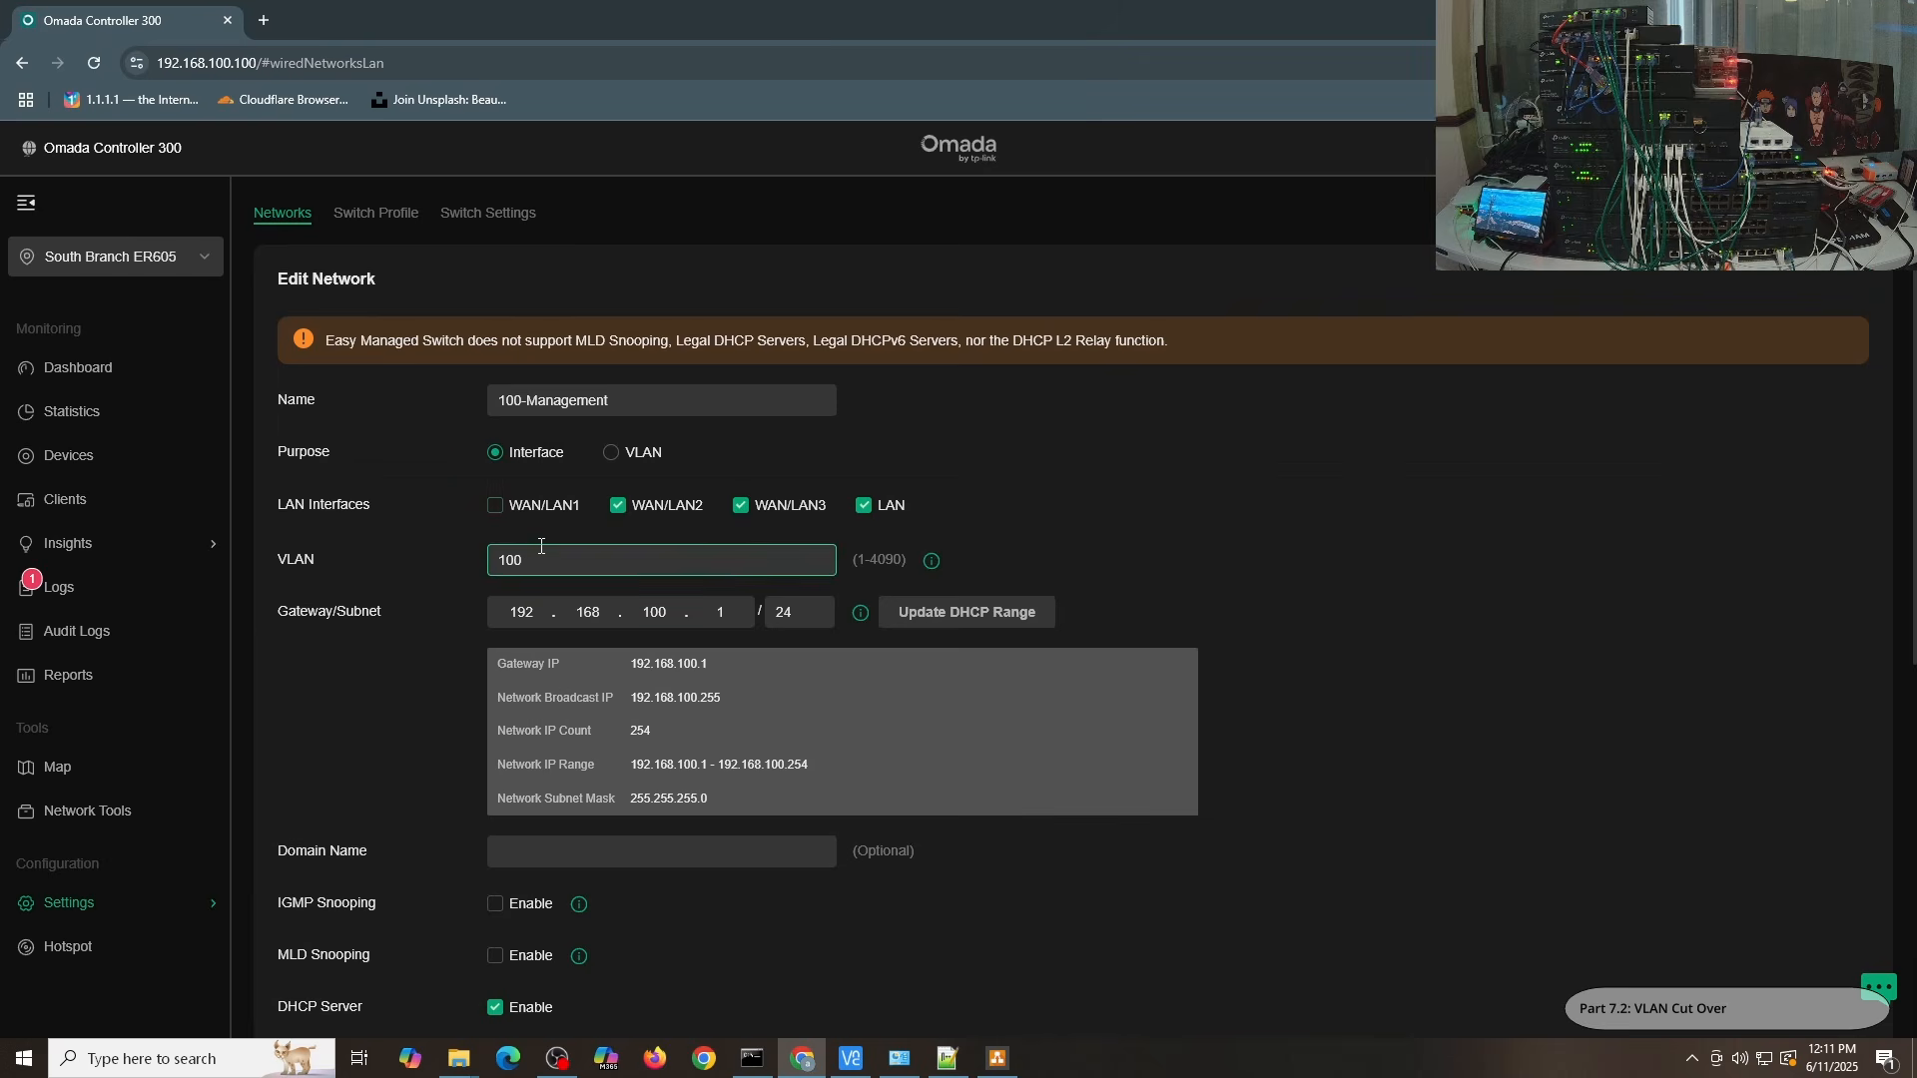
pyautogui.doubleClick(540, 546)
pyautogui.write('99')
pyautogui.doubleClick(655, 612)
pyautogui.write('99')
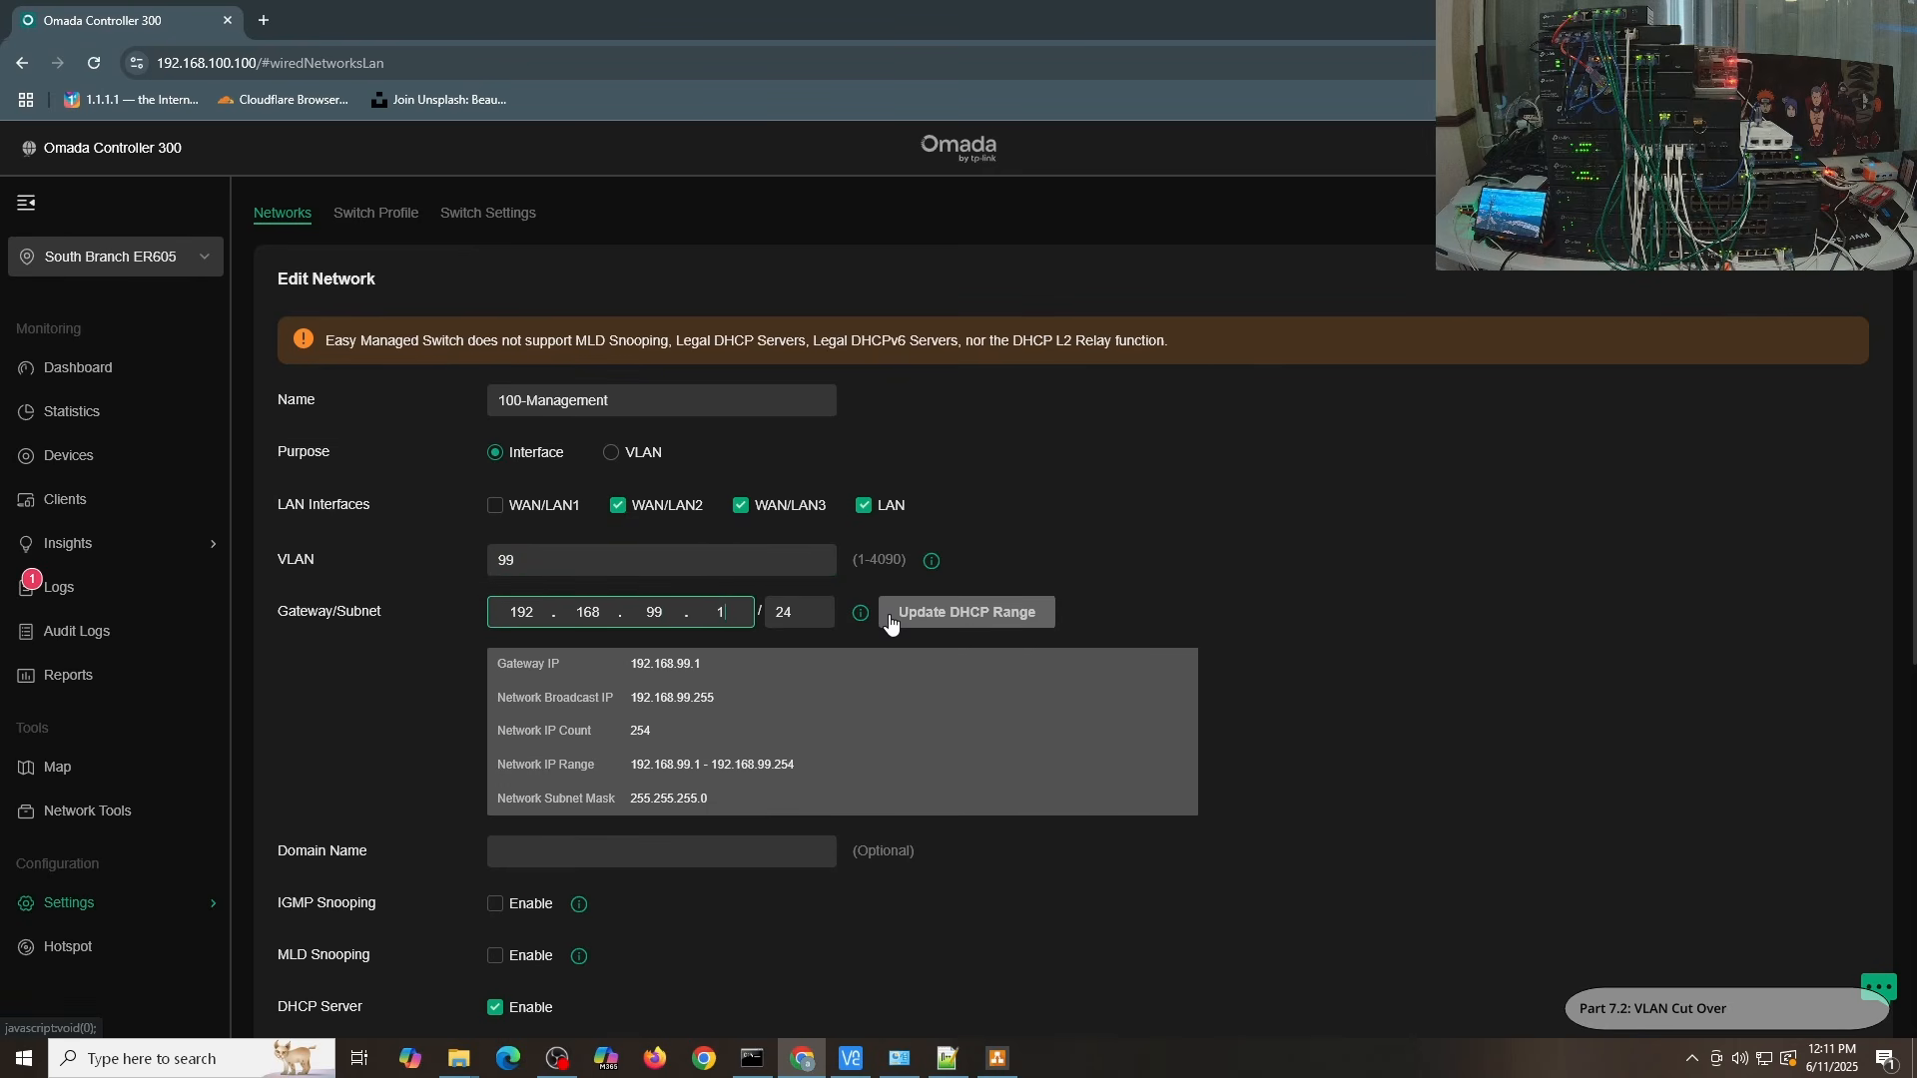
# Step: Update the network's DHCP range to 192.168.99.101 through 192.168.99.254 and save the network
pyautogui.click(895, 621)
pyautogui.scroll(-4, 1189, 492)
pyautogui.click(811, 662)
pyautogui.write('0')
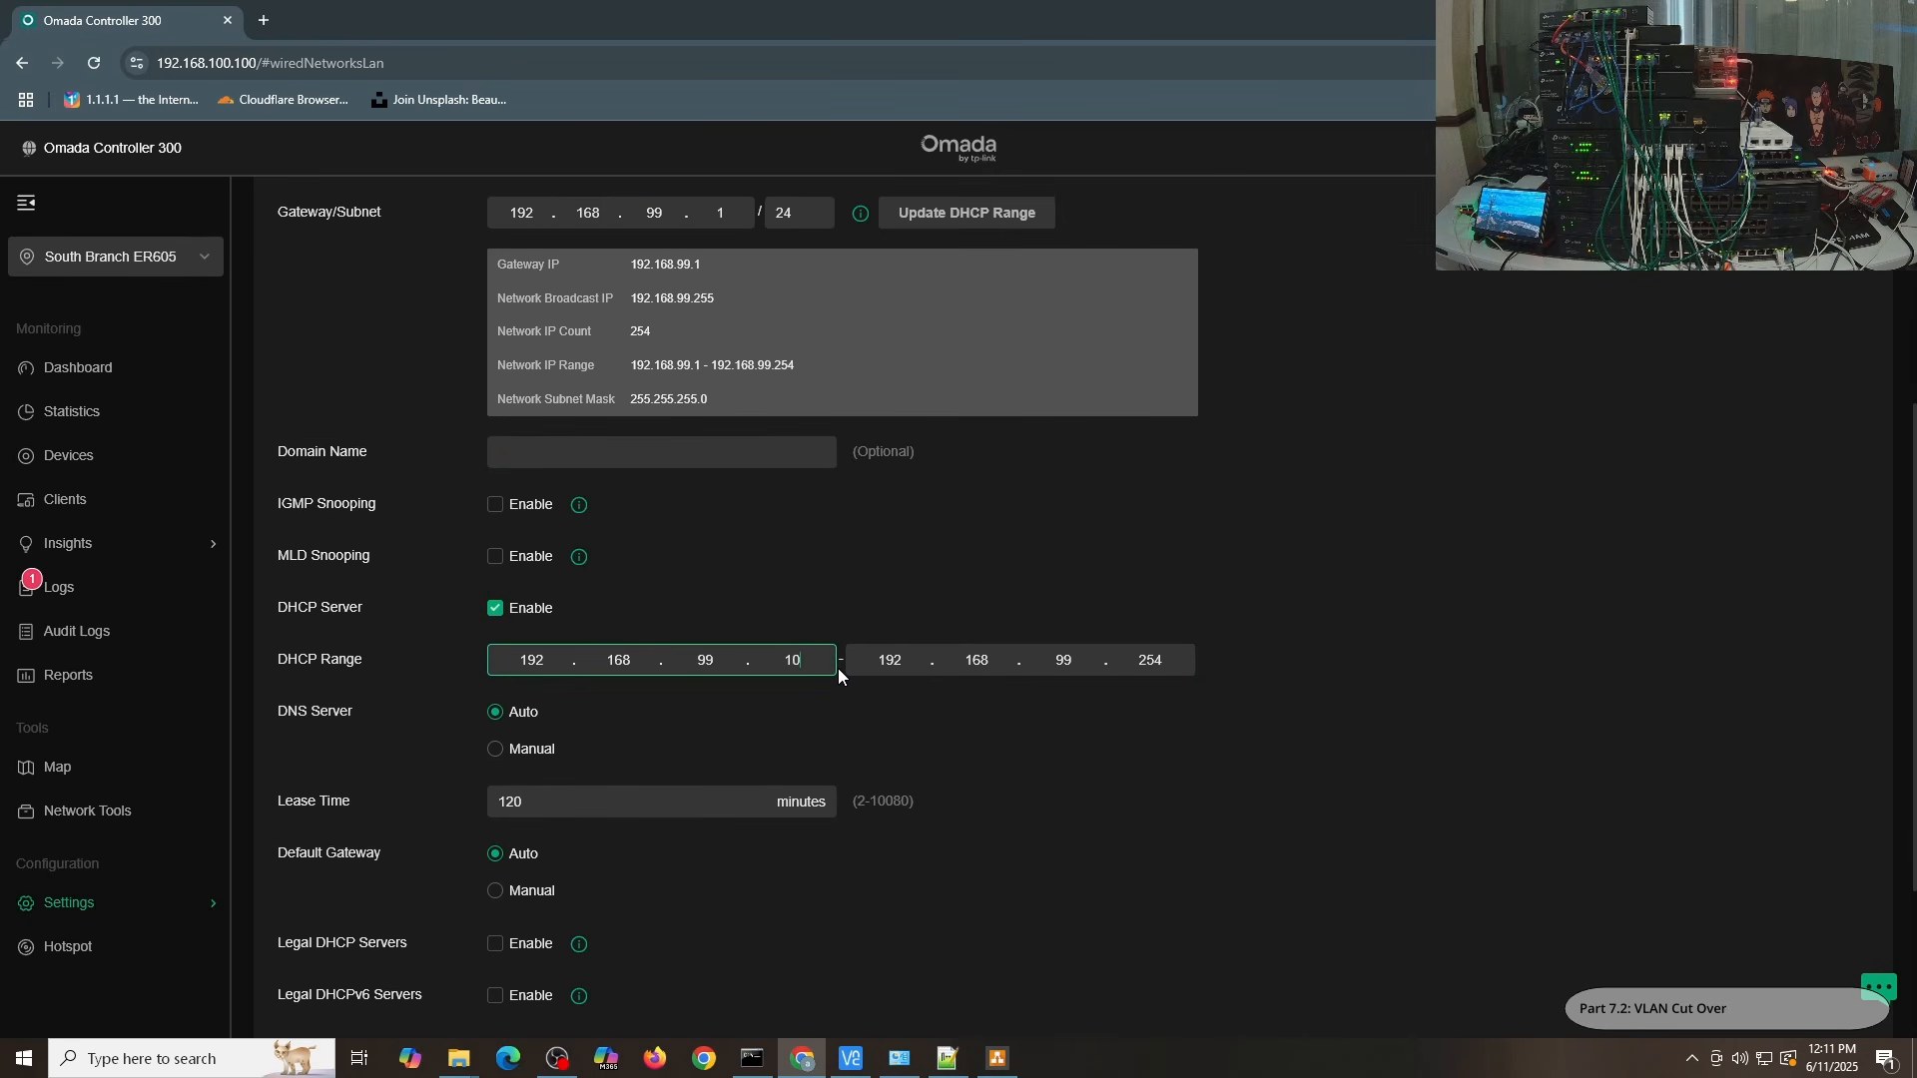
pyautogui.write('0')
pyautogui.scroll(4, 1154, 542)
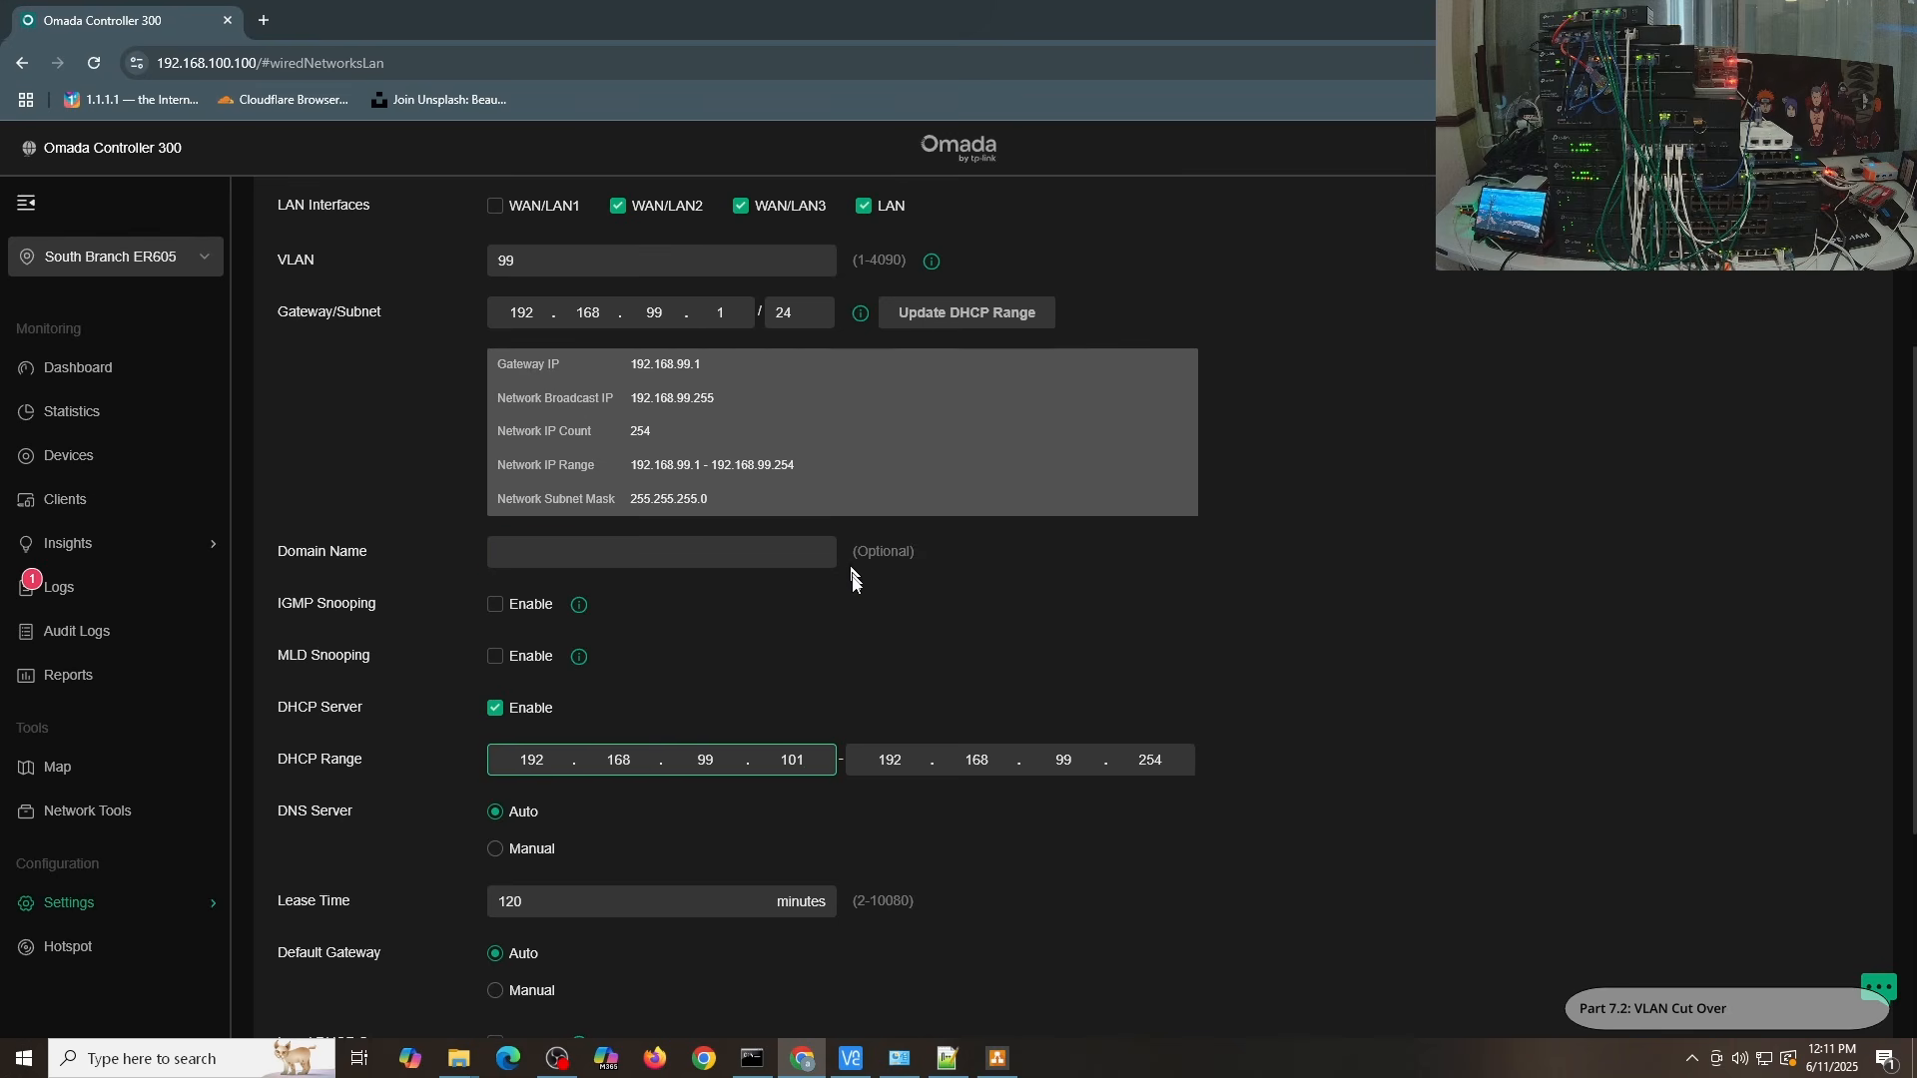
pyautogui.scroll(-4, 853, 577)
pyautogui.click(330, 942)
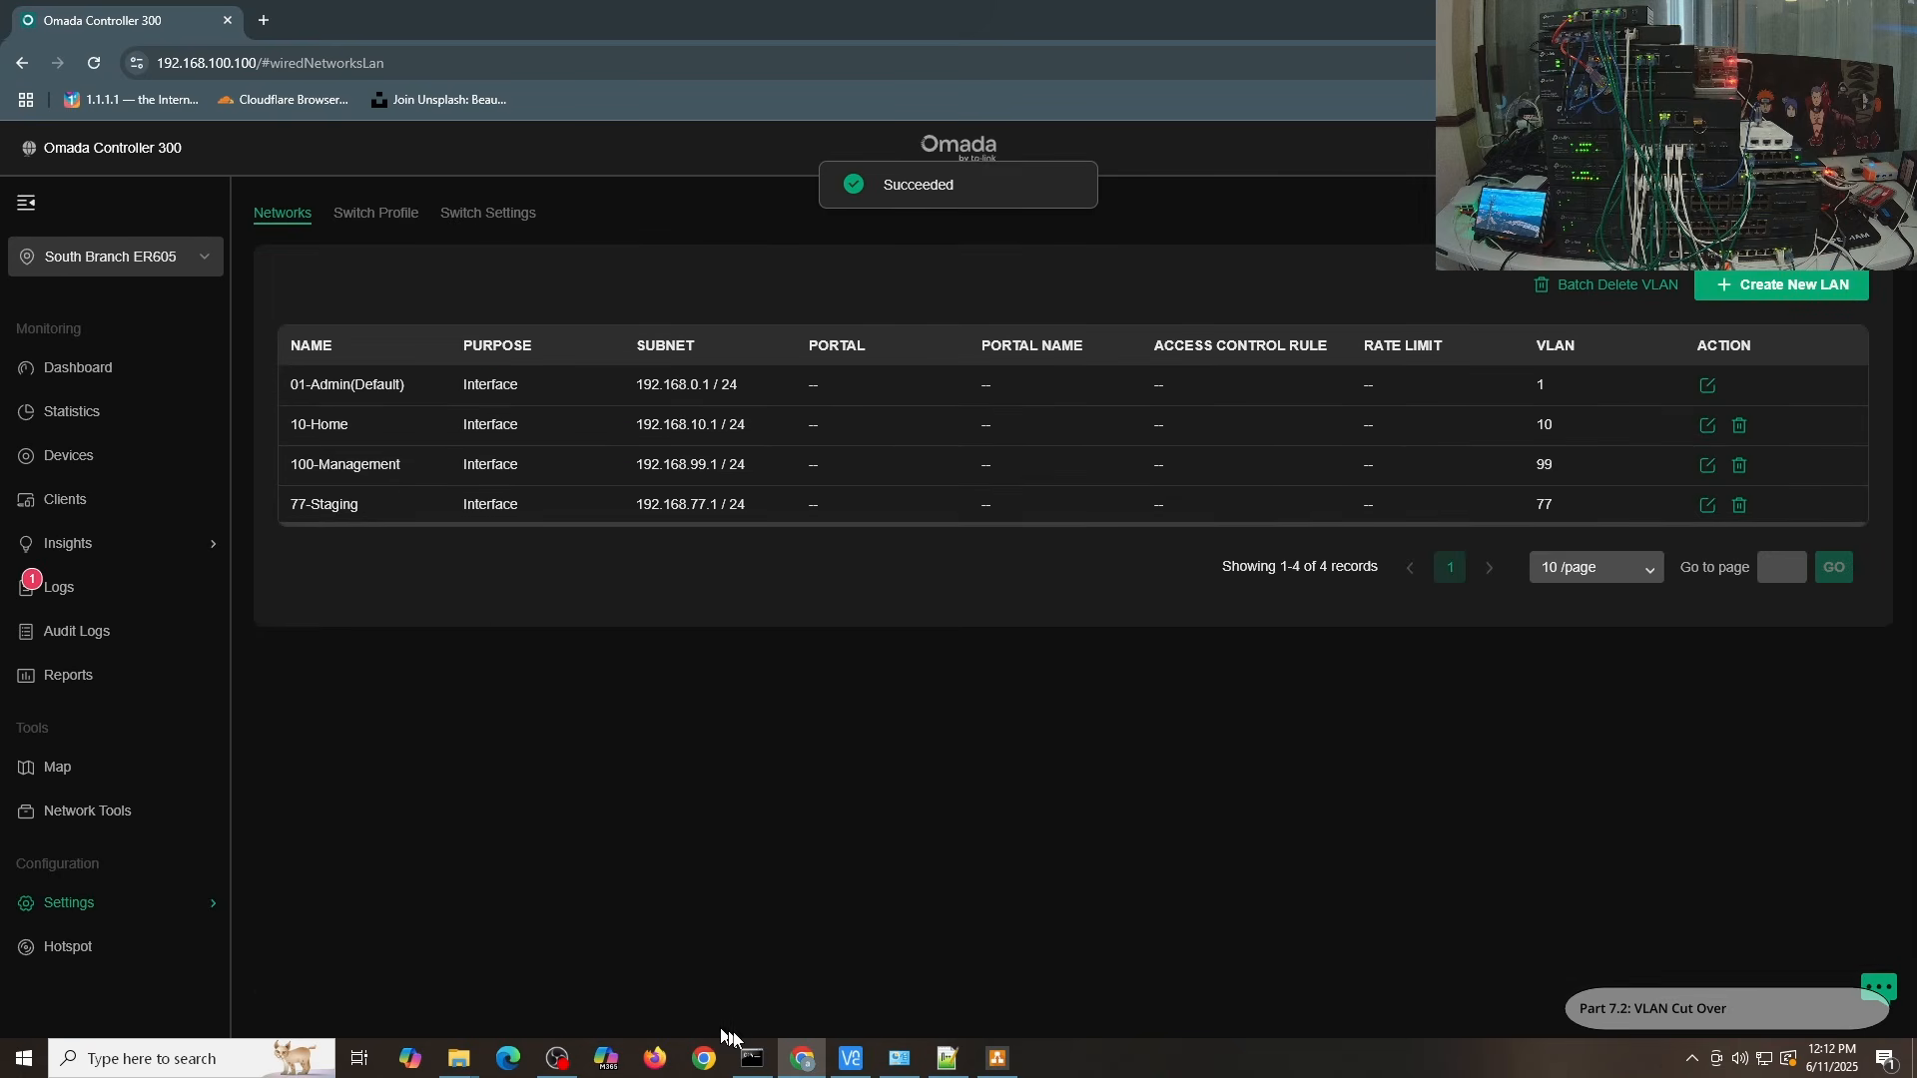
# Step: Check the running ping in Command Prompt and reload the controller's device list page
pyautogui.click(753, 1058)
pyautogui.moveTo(699, 577); pyautogui.dragTo(1219, 469)
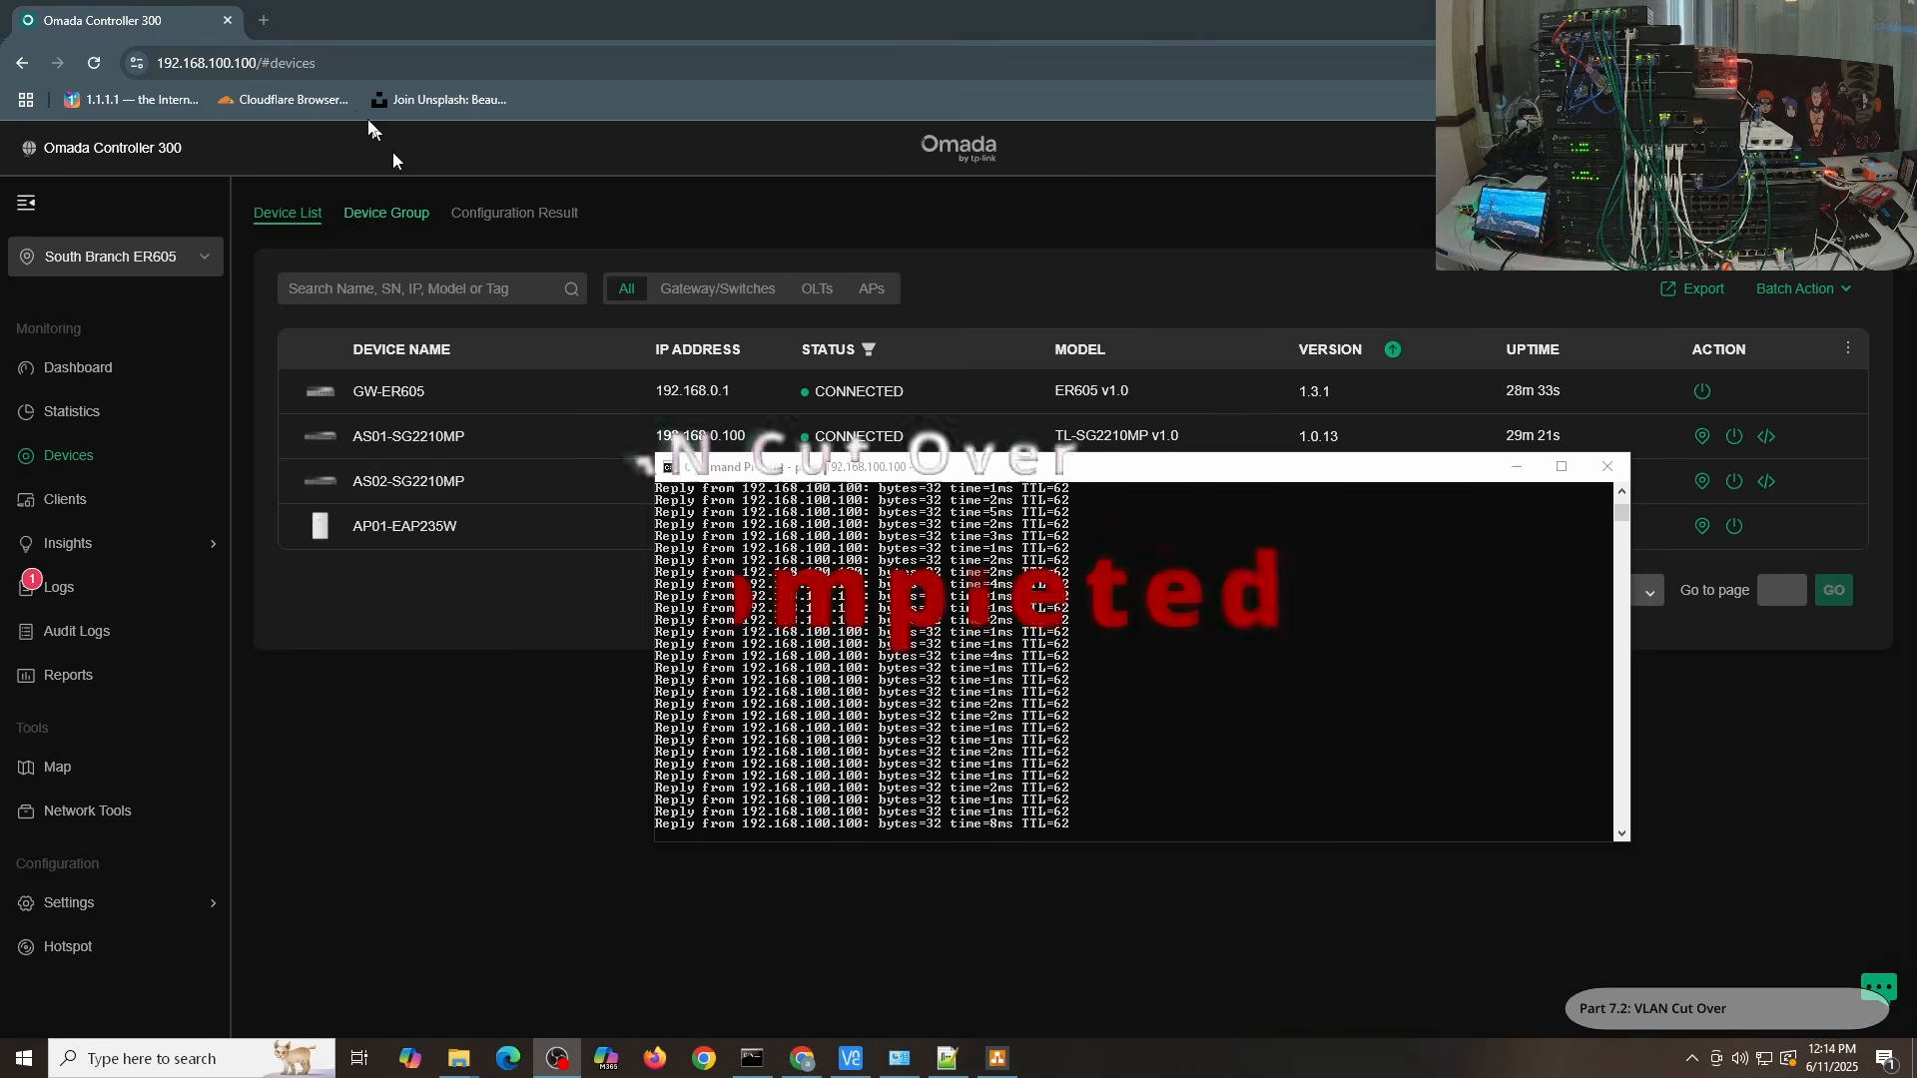
pyautogui.click(94, 64)
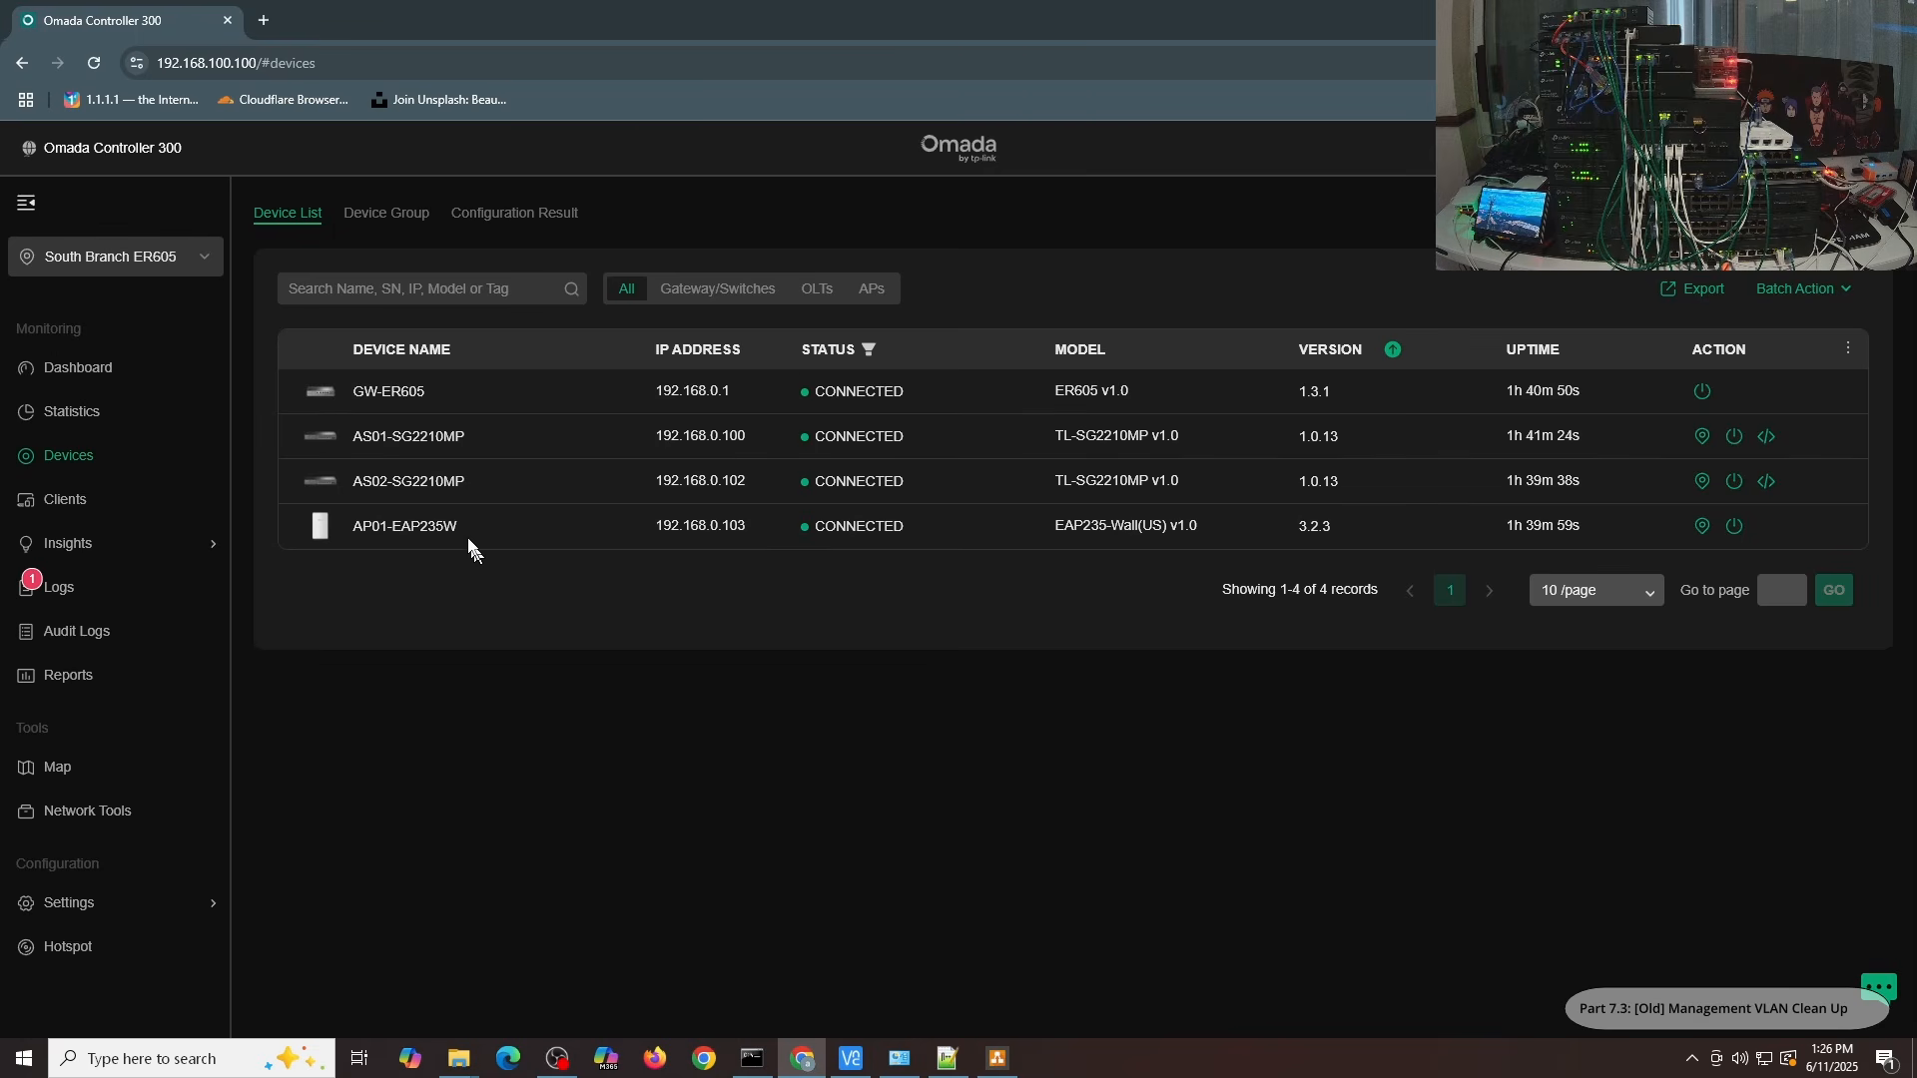
# Step: Change the profile of Port7 on switch AS01-SG2210MP to All and apply it
pyautogui.click(389, 447)
pyautogui.click(1462, 533)
pyautogui.scroll(-3, 1787, 624)
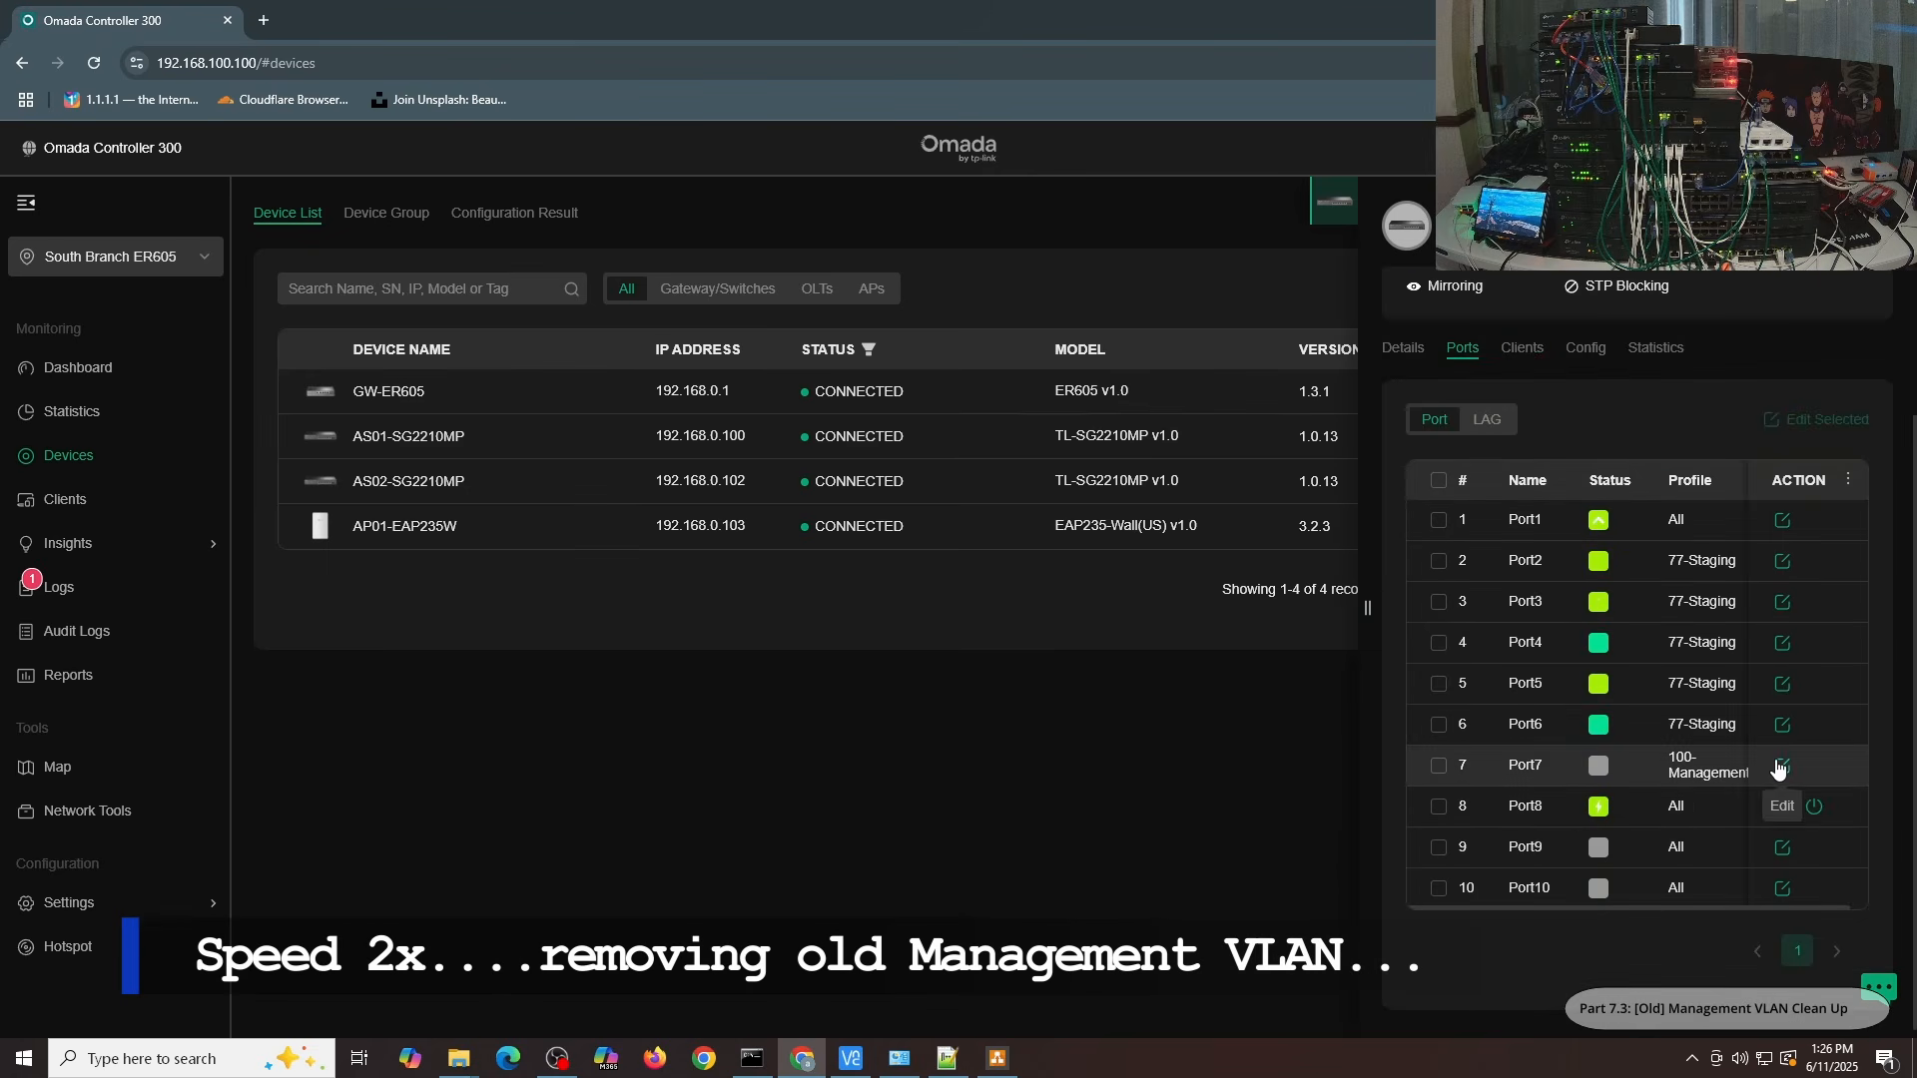
pyautogui.click(1781, 768)
pyautogui.click(1517, 751)
pyautogui.click(1480, 800)
pyautogui.click(1444, 966)
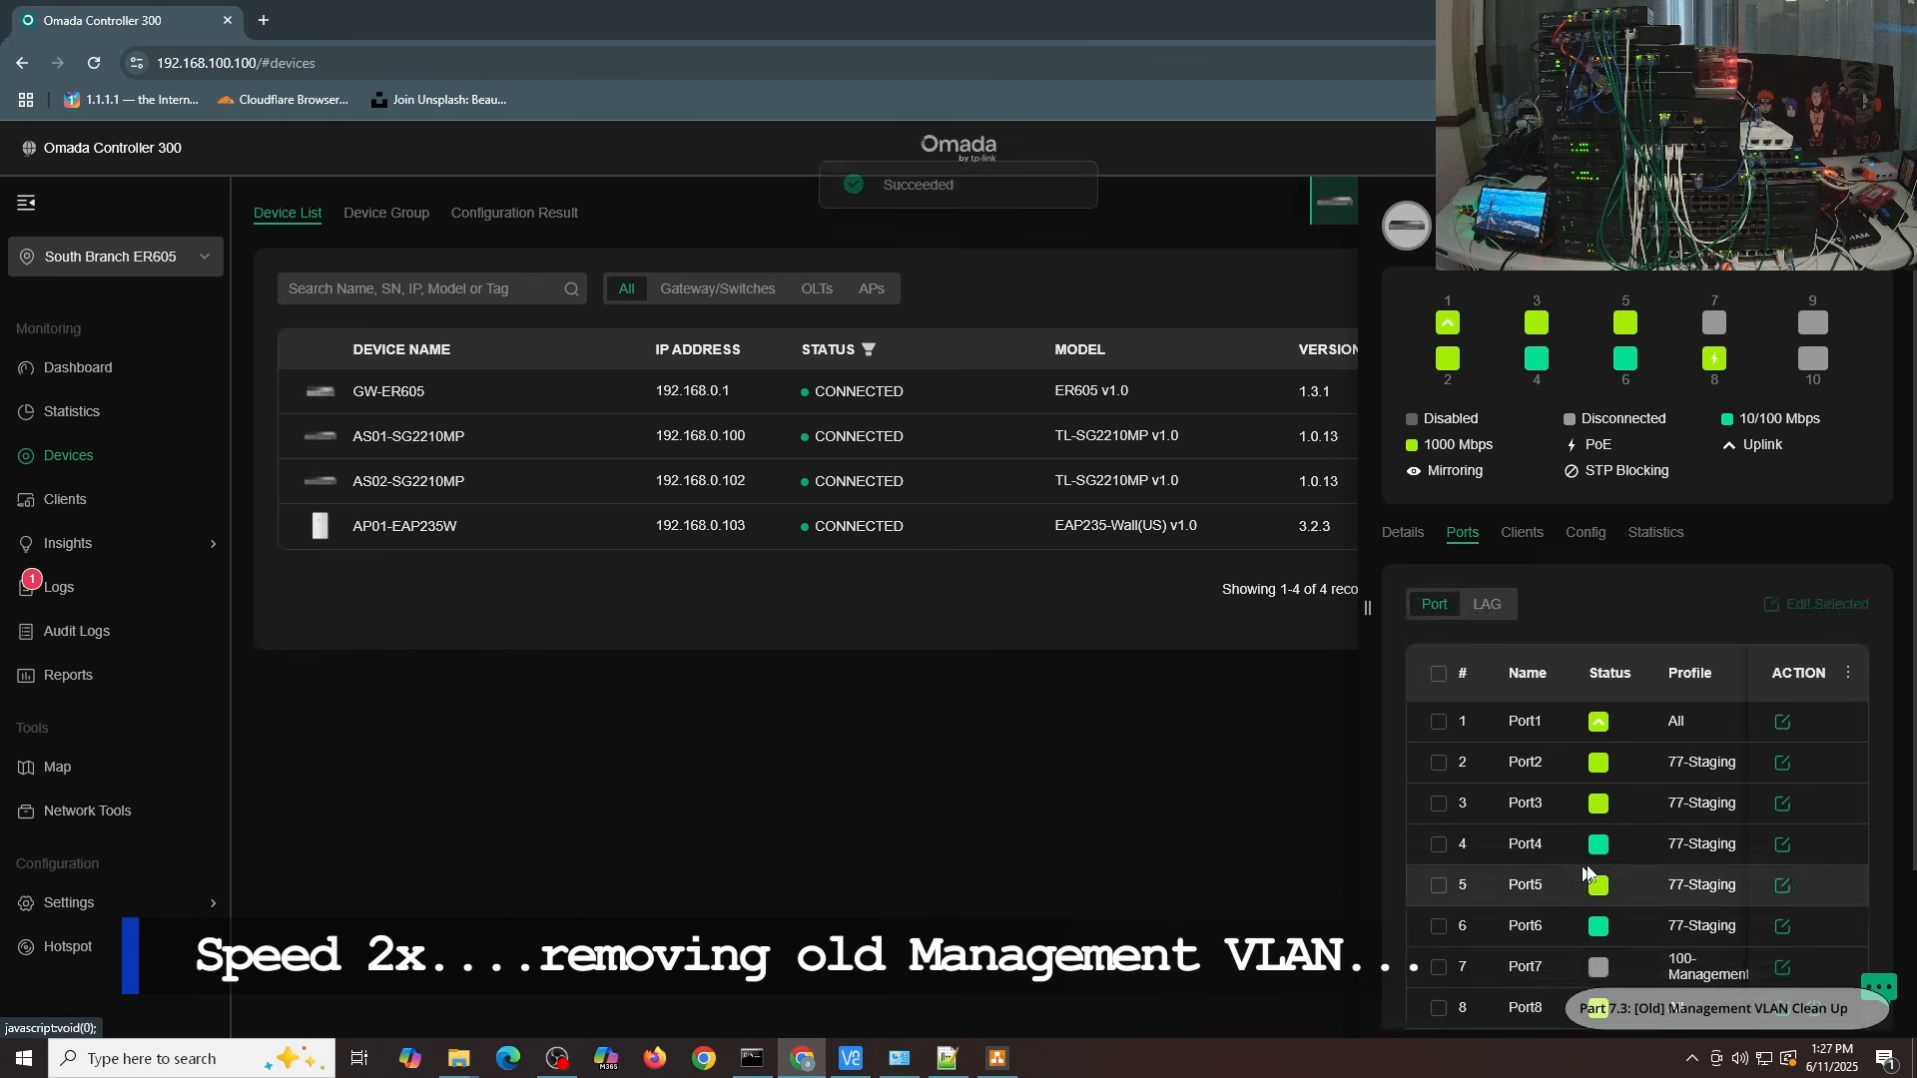
# Step: Batch edit Port7 and Port8 on switch AS02-SG2210MP to use the All profile and apply it
pyautogui.click(409, 482)
pyautogui.click(1463, 432)
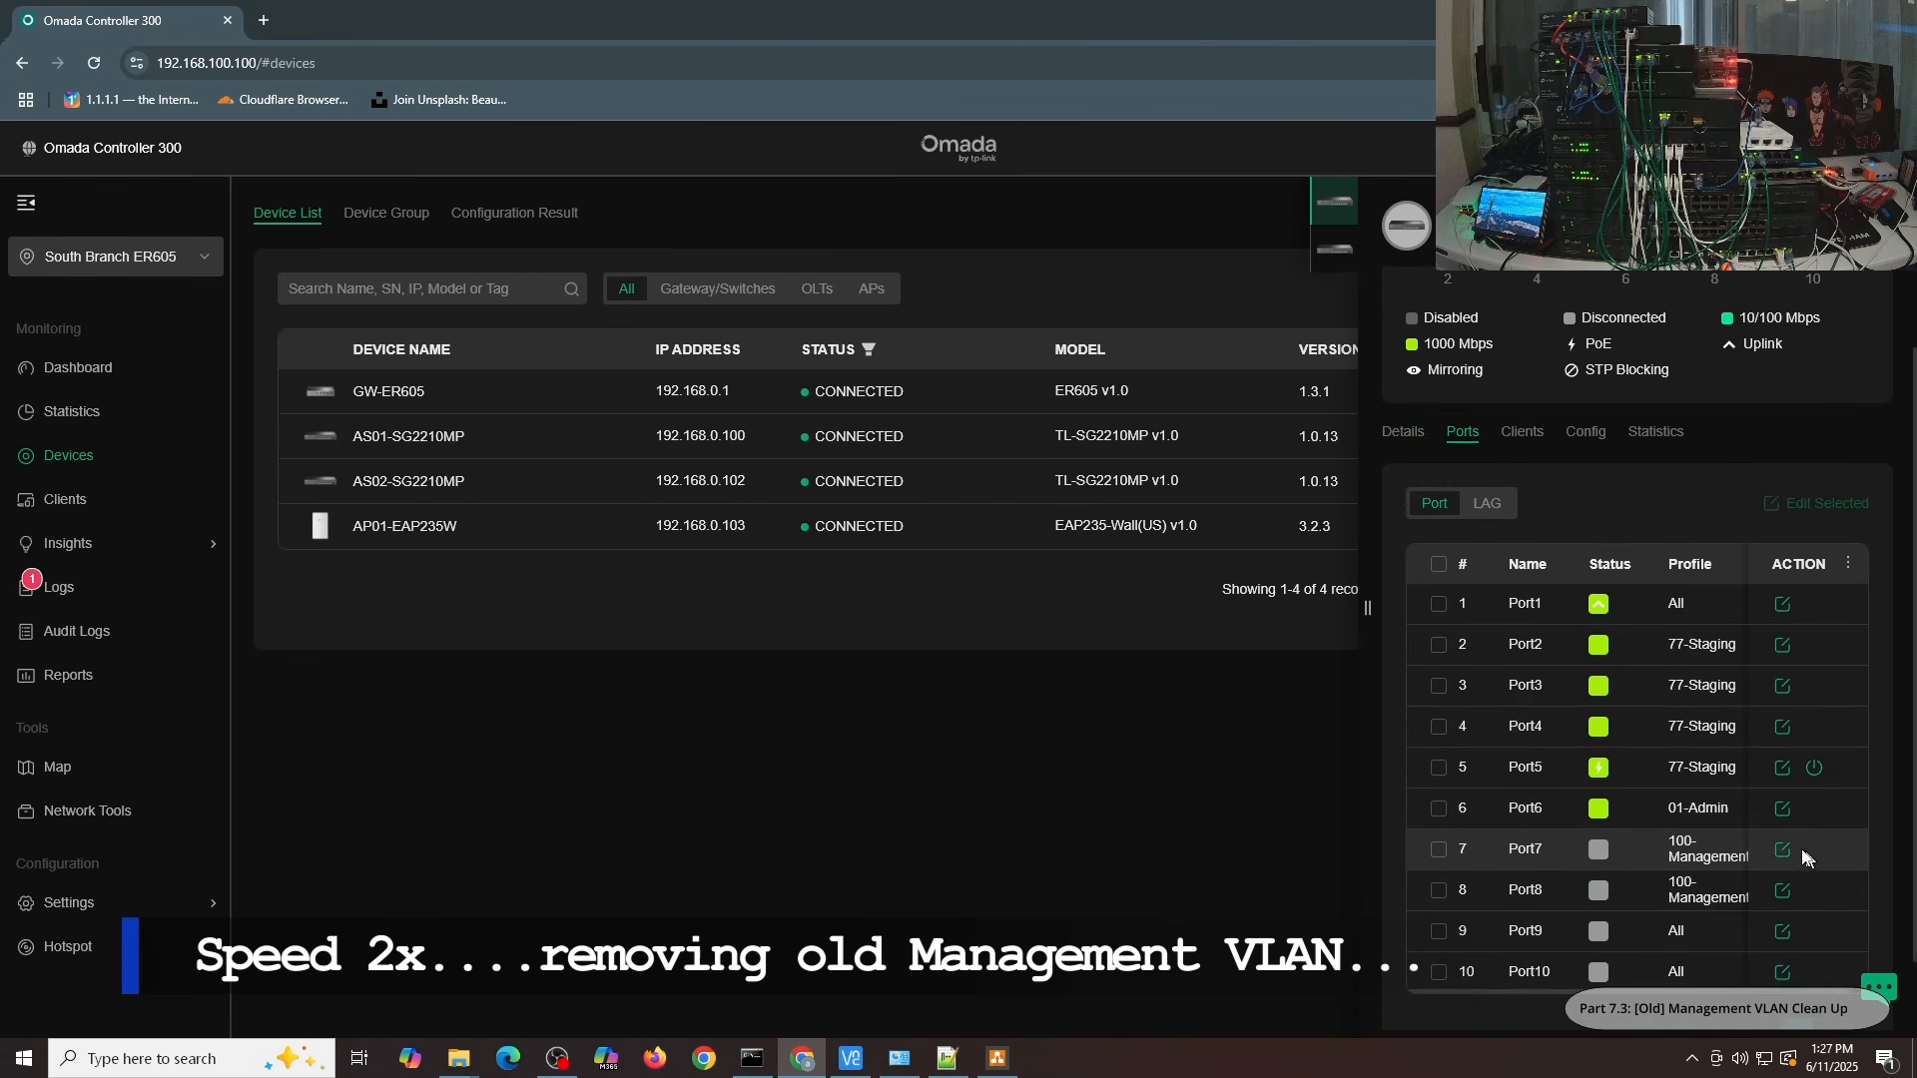
pyautogui.click(1438, 850)
pyautogui.click(1439, 890)
pyautogui.click(1831, 502)
pyautogui.click(1493, 659)
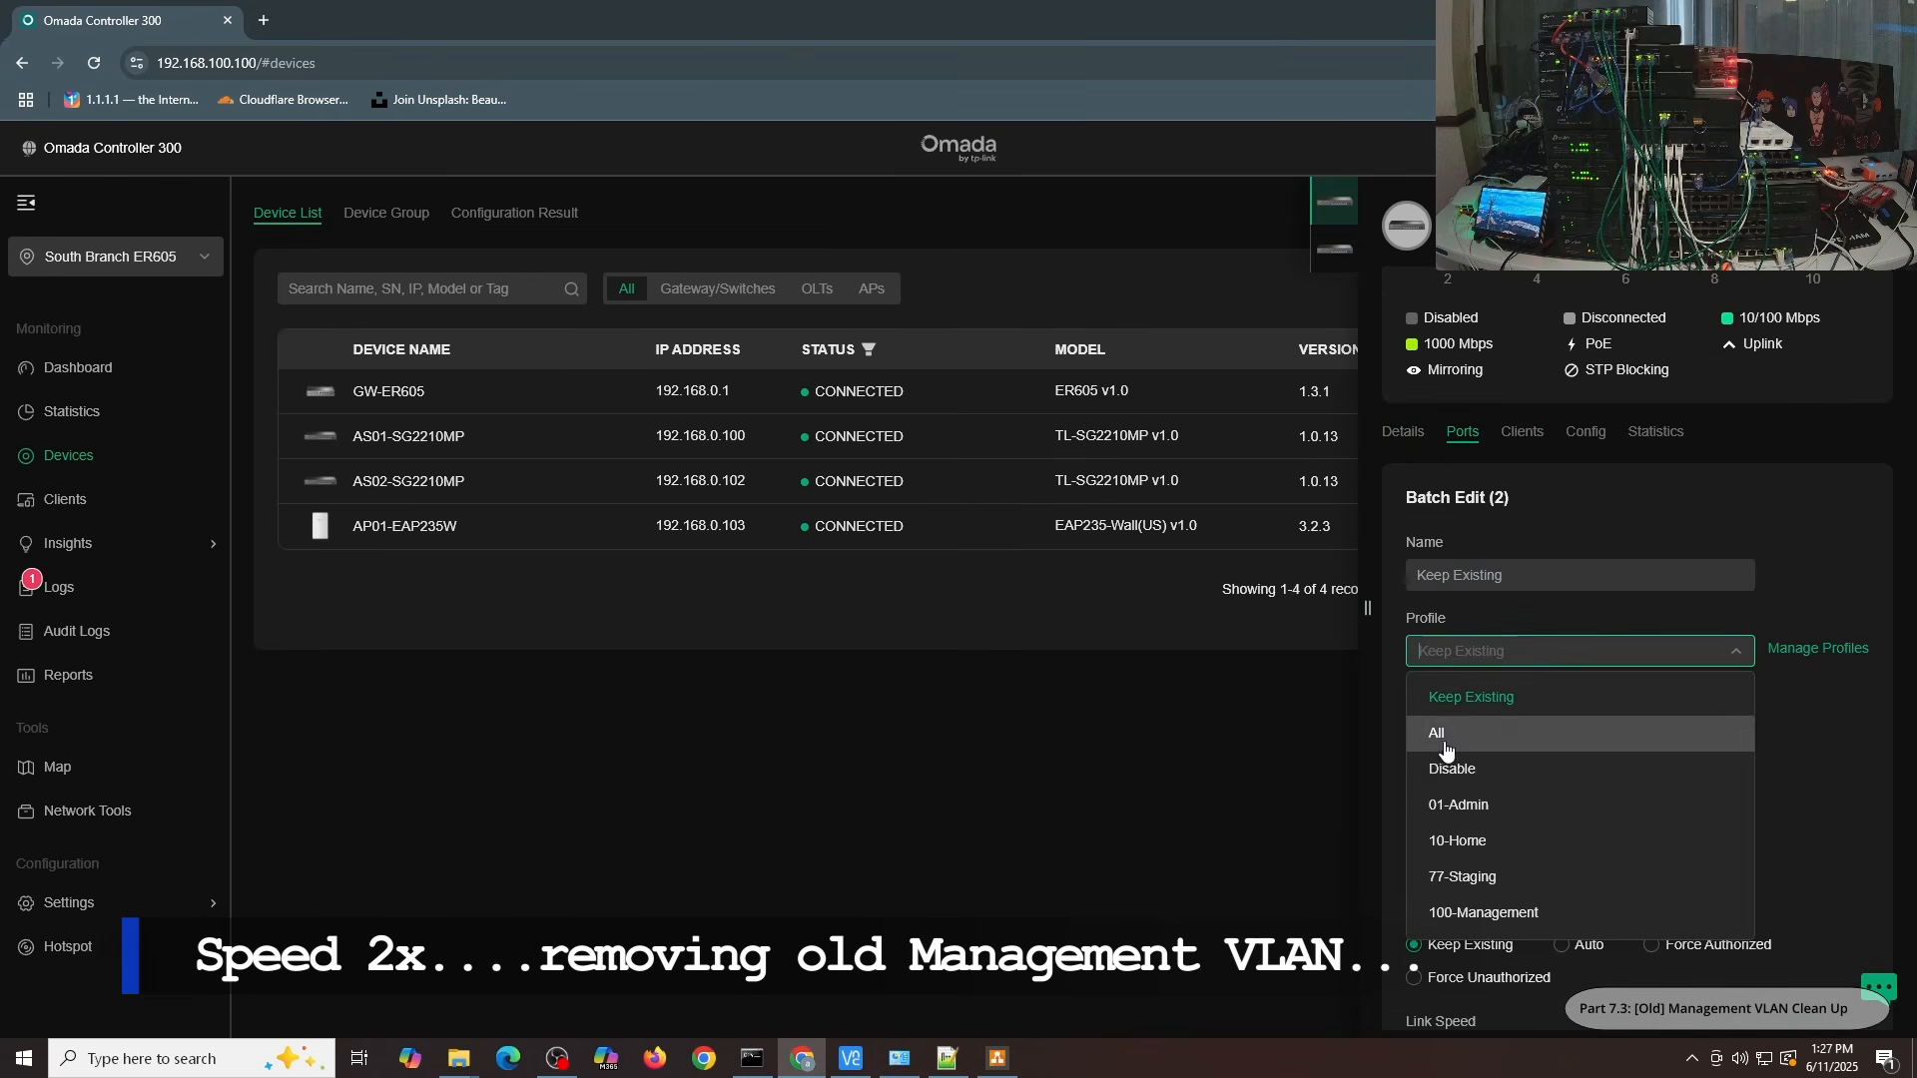
pyautogui.click(1433, 734)
pyautogui.click(1437, 716)
pyautogui.click(1444, 767)
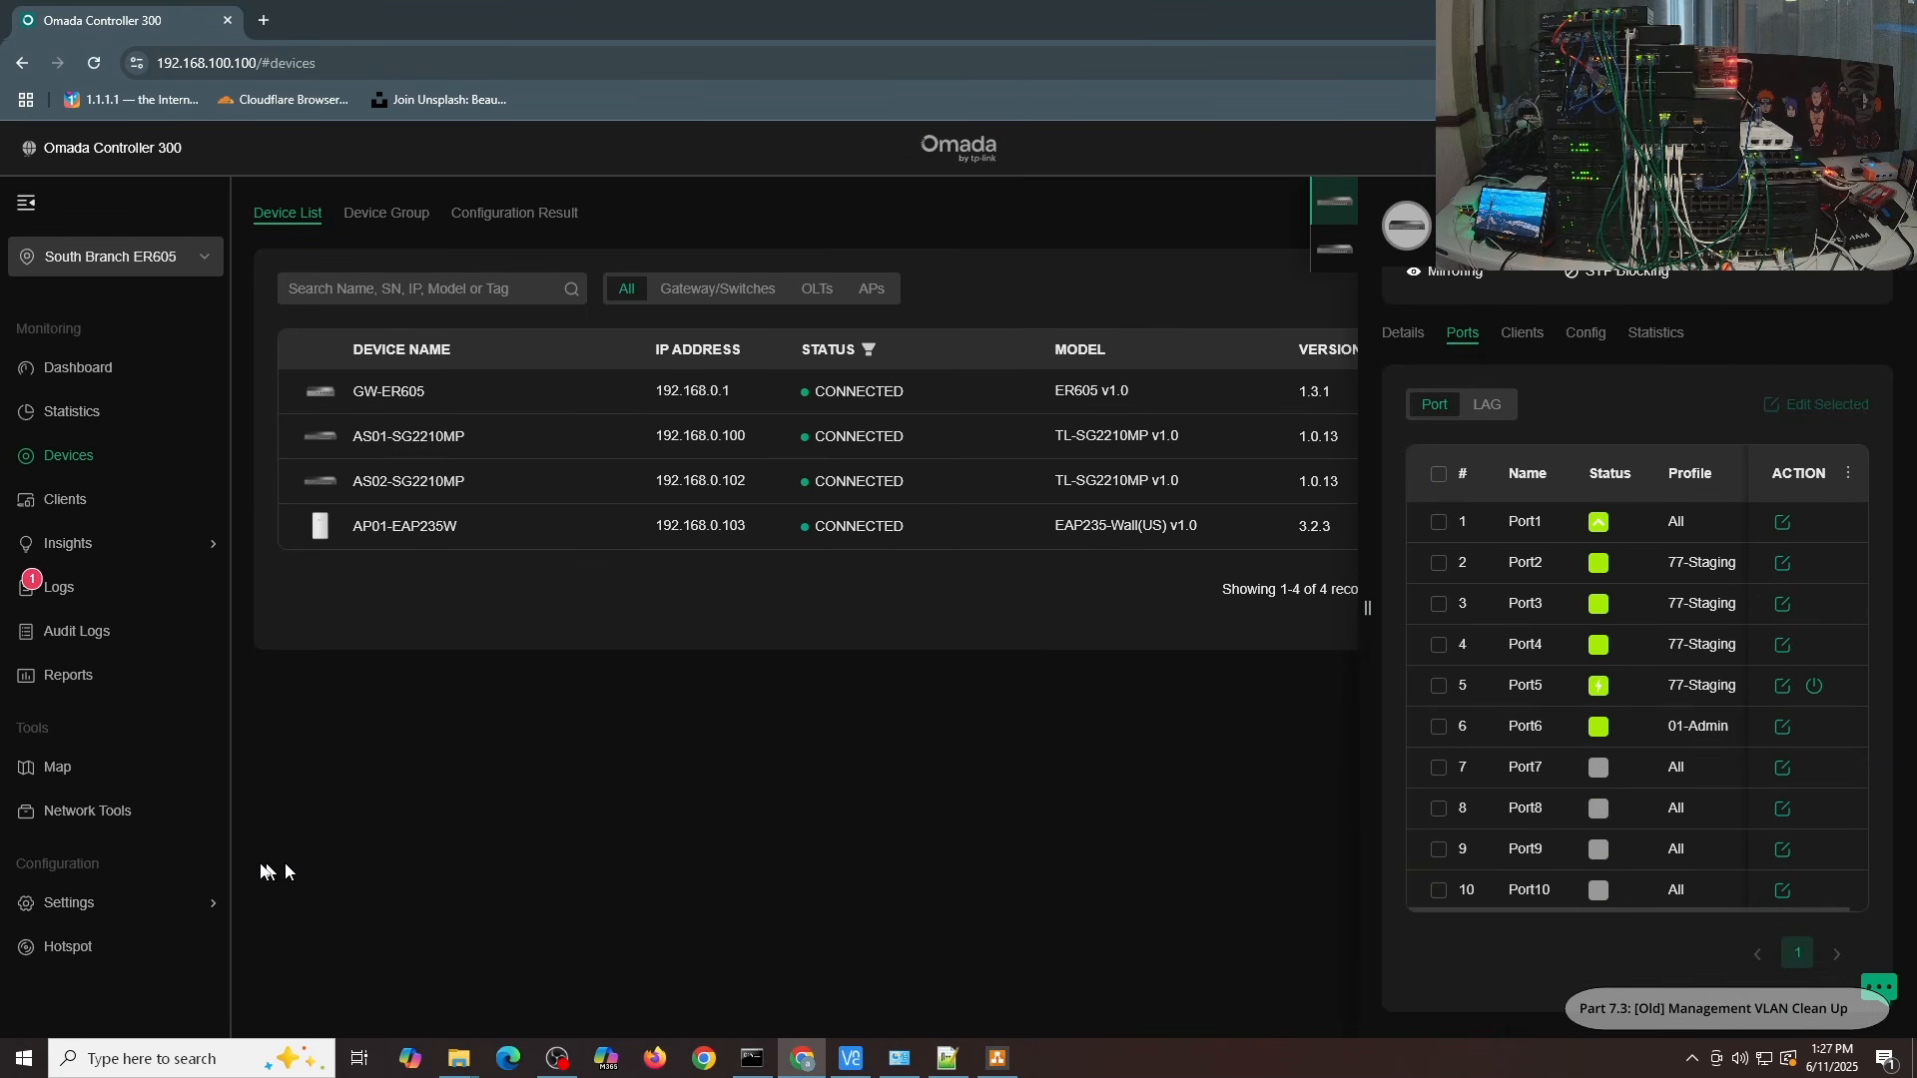
# Step: Delete the 100-Management network from the site's LAN networks
pyautogui.moveTo(165, 905)
pyautogui.click(496, 295)
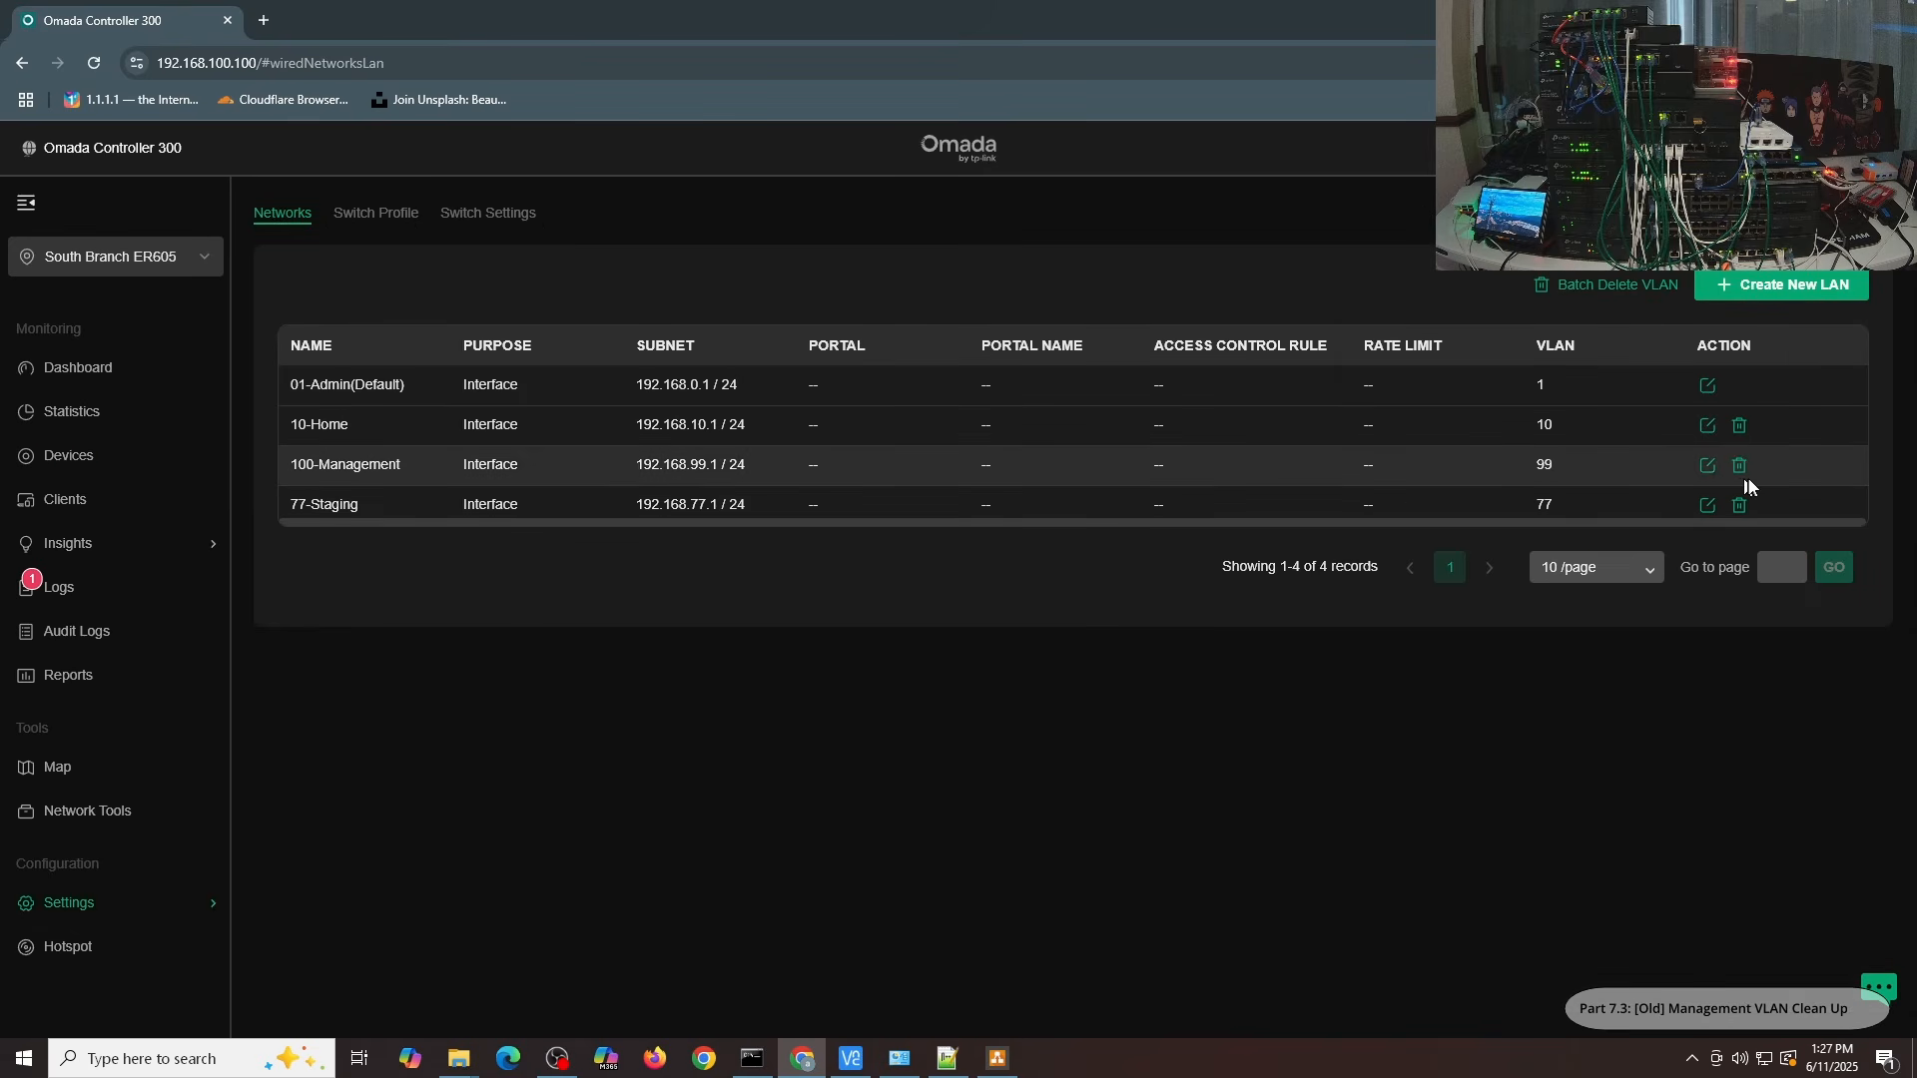
pyautogui.click(1741, 467)
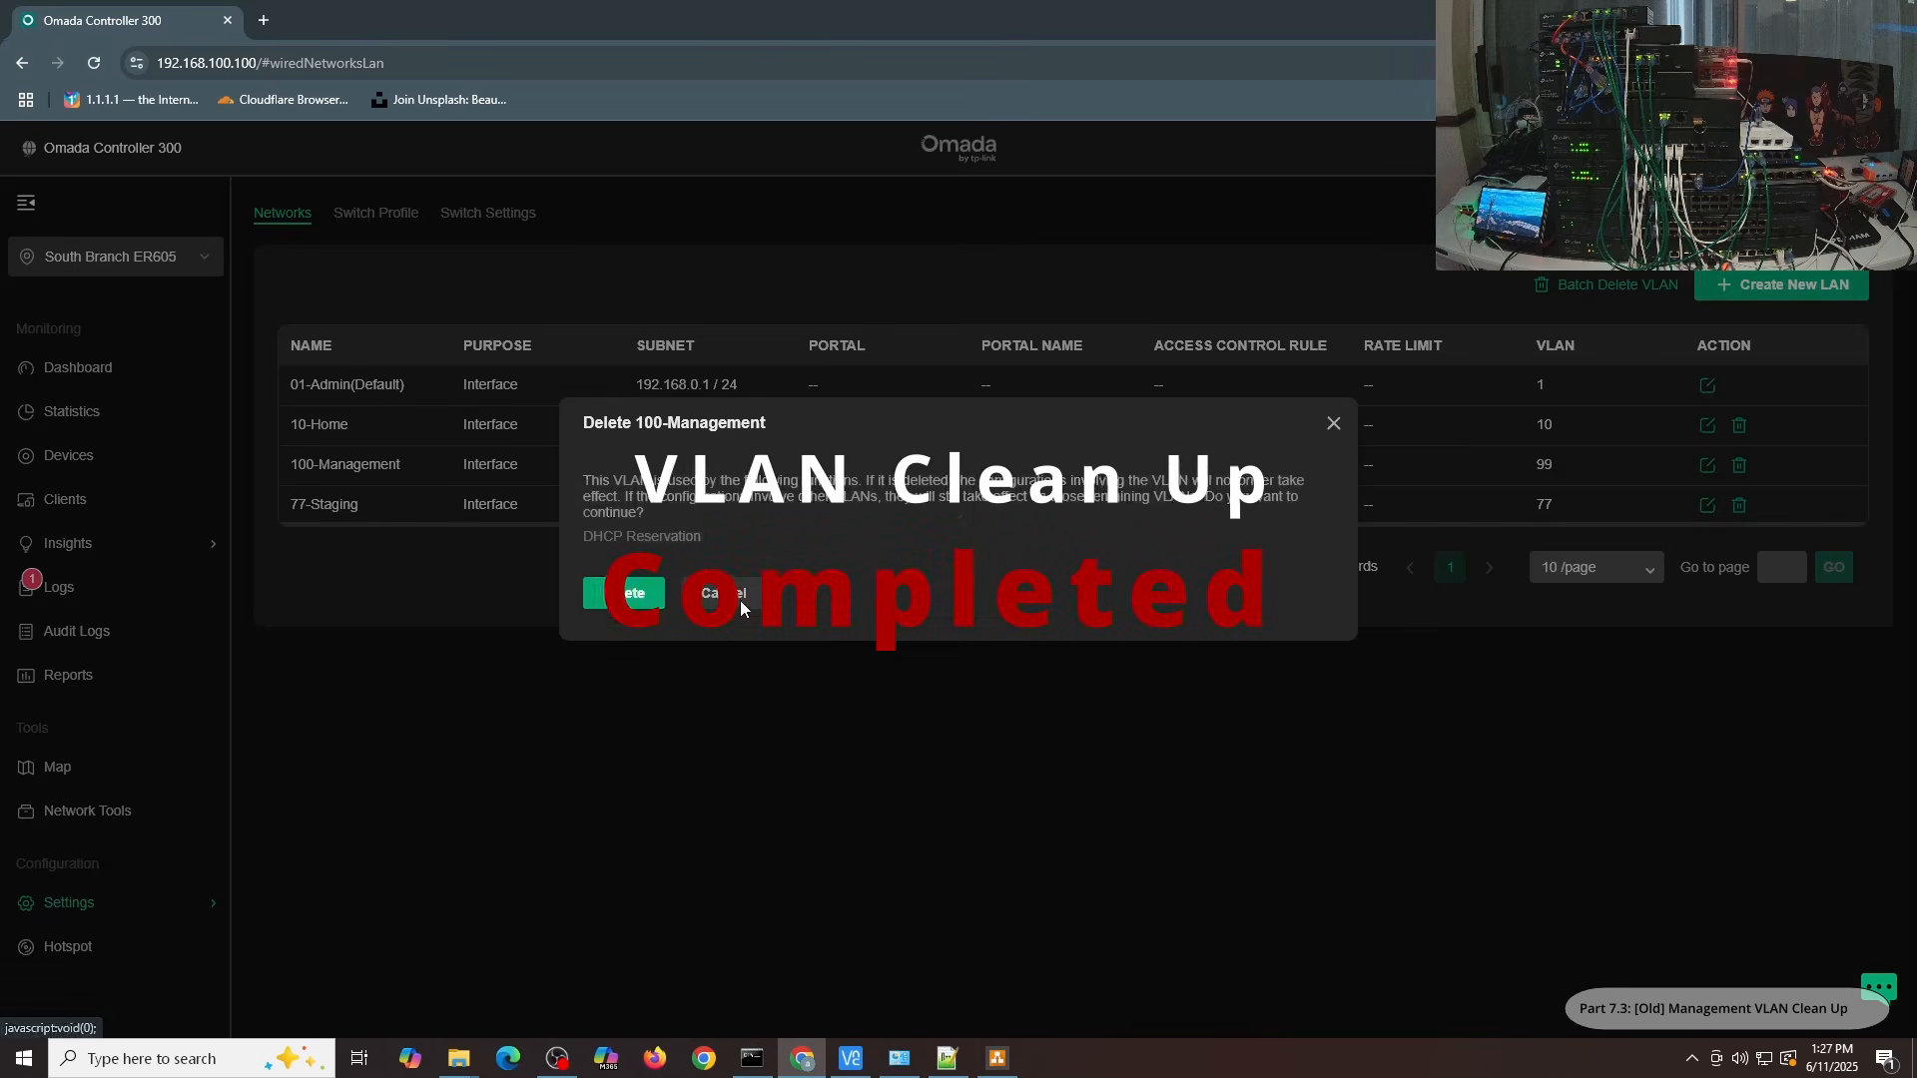
pyautogui.click(624, 591)
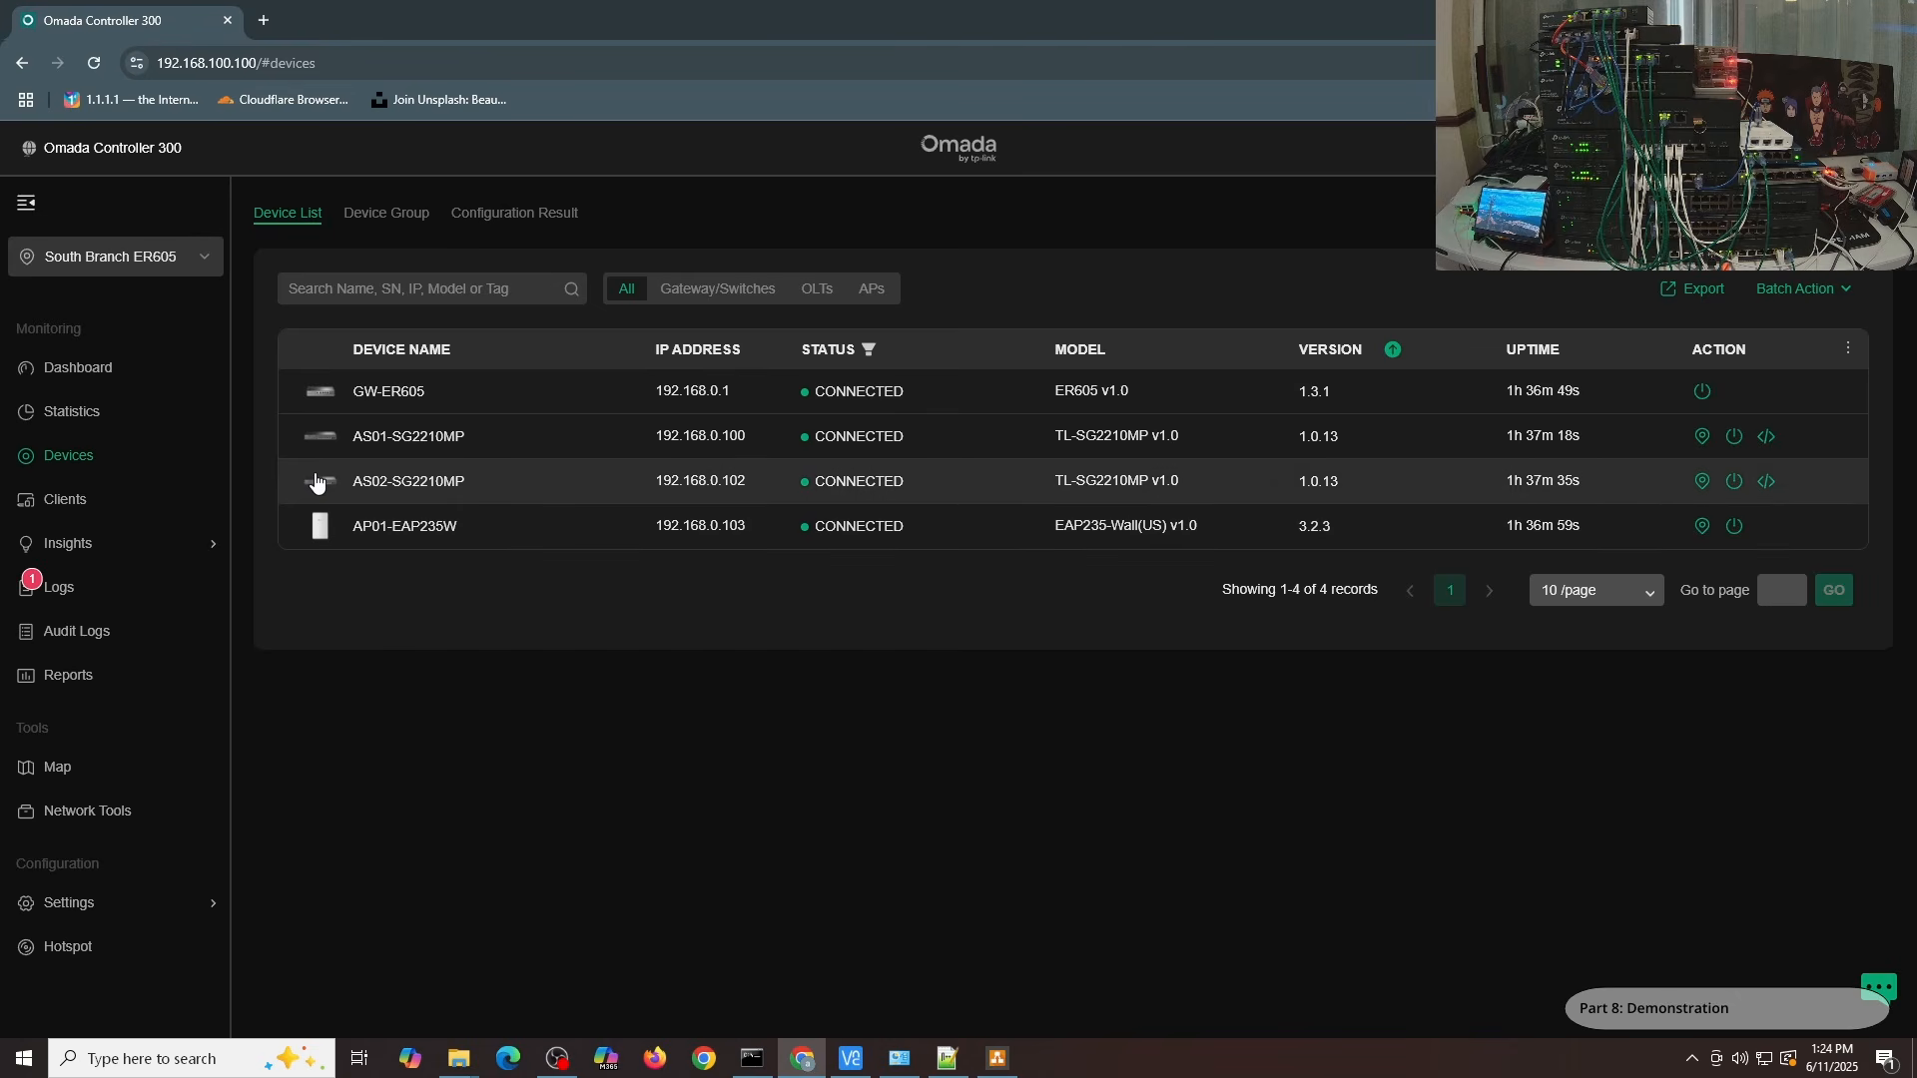
# Step: Review the device lists of the East Branch ER707, West Branch ER7206, ER605-Advance and North HQ ER8411 sites
pyautogui.click(140, 262)
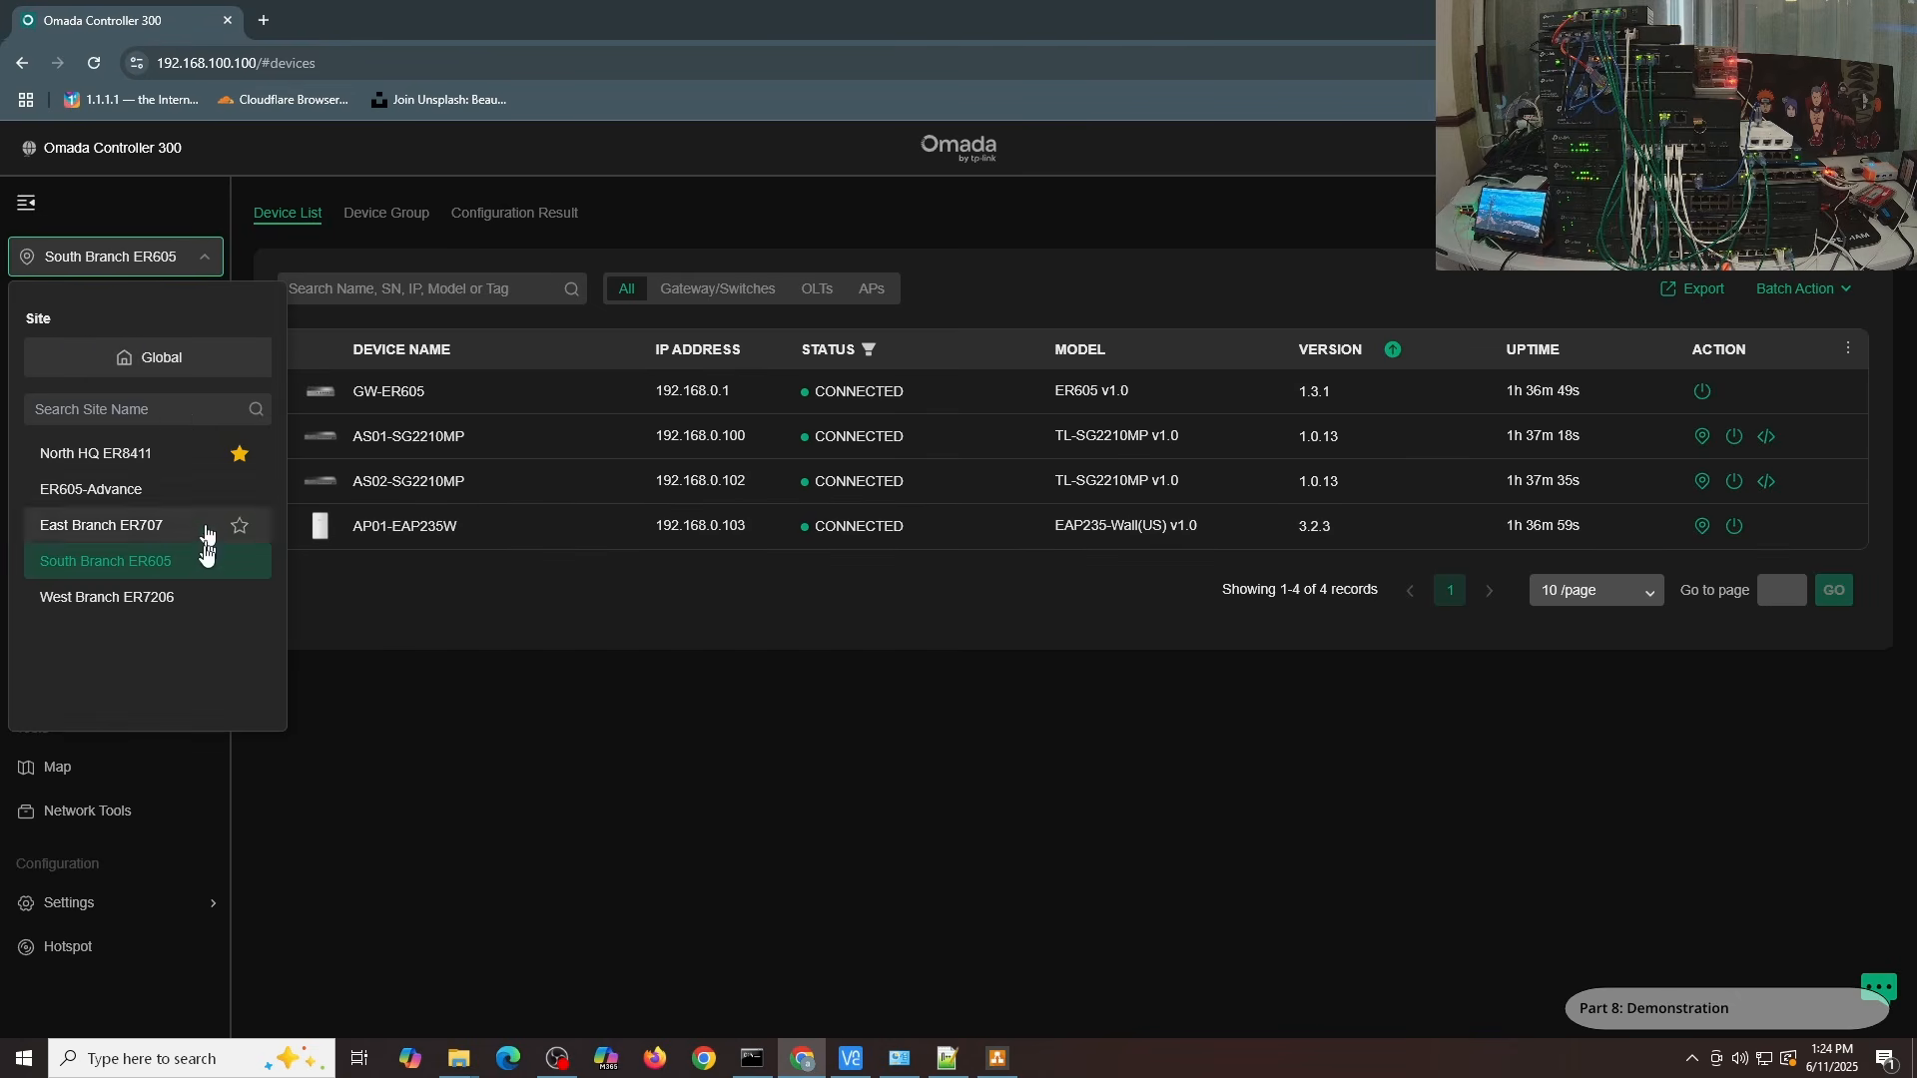
pyautogui.click(143, 540)
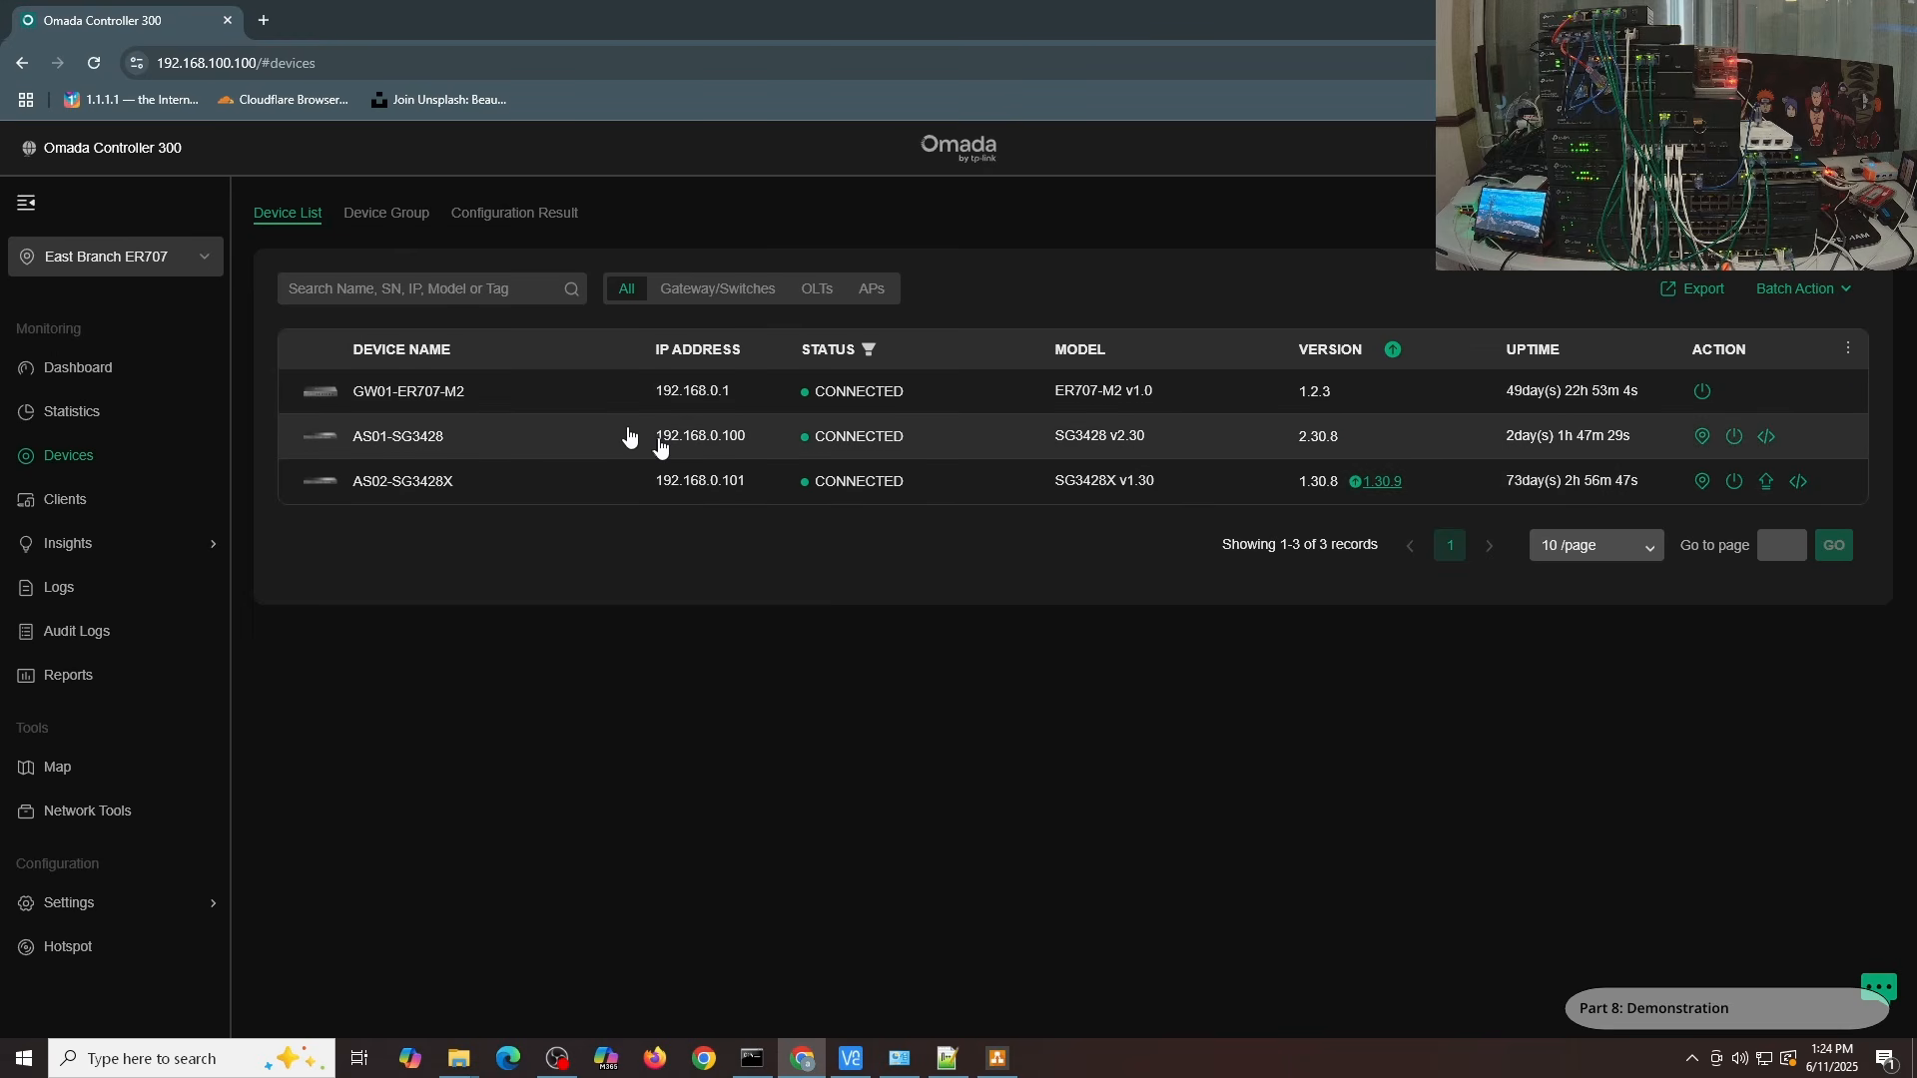
pyautogui.click(121, 268)
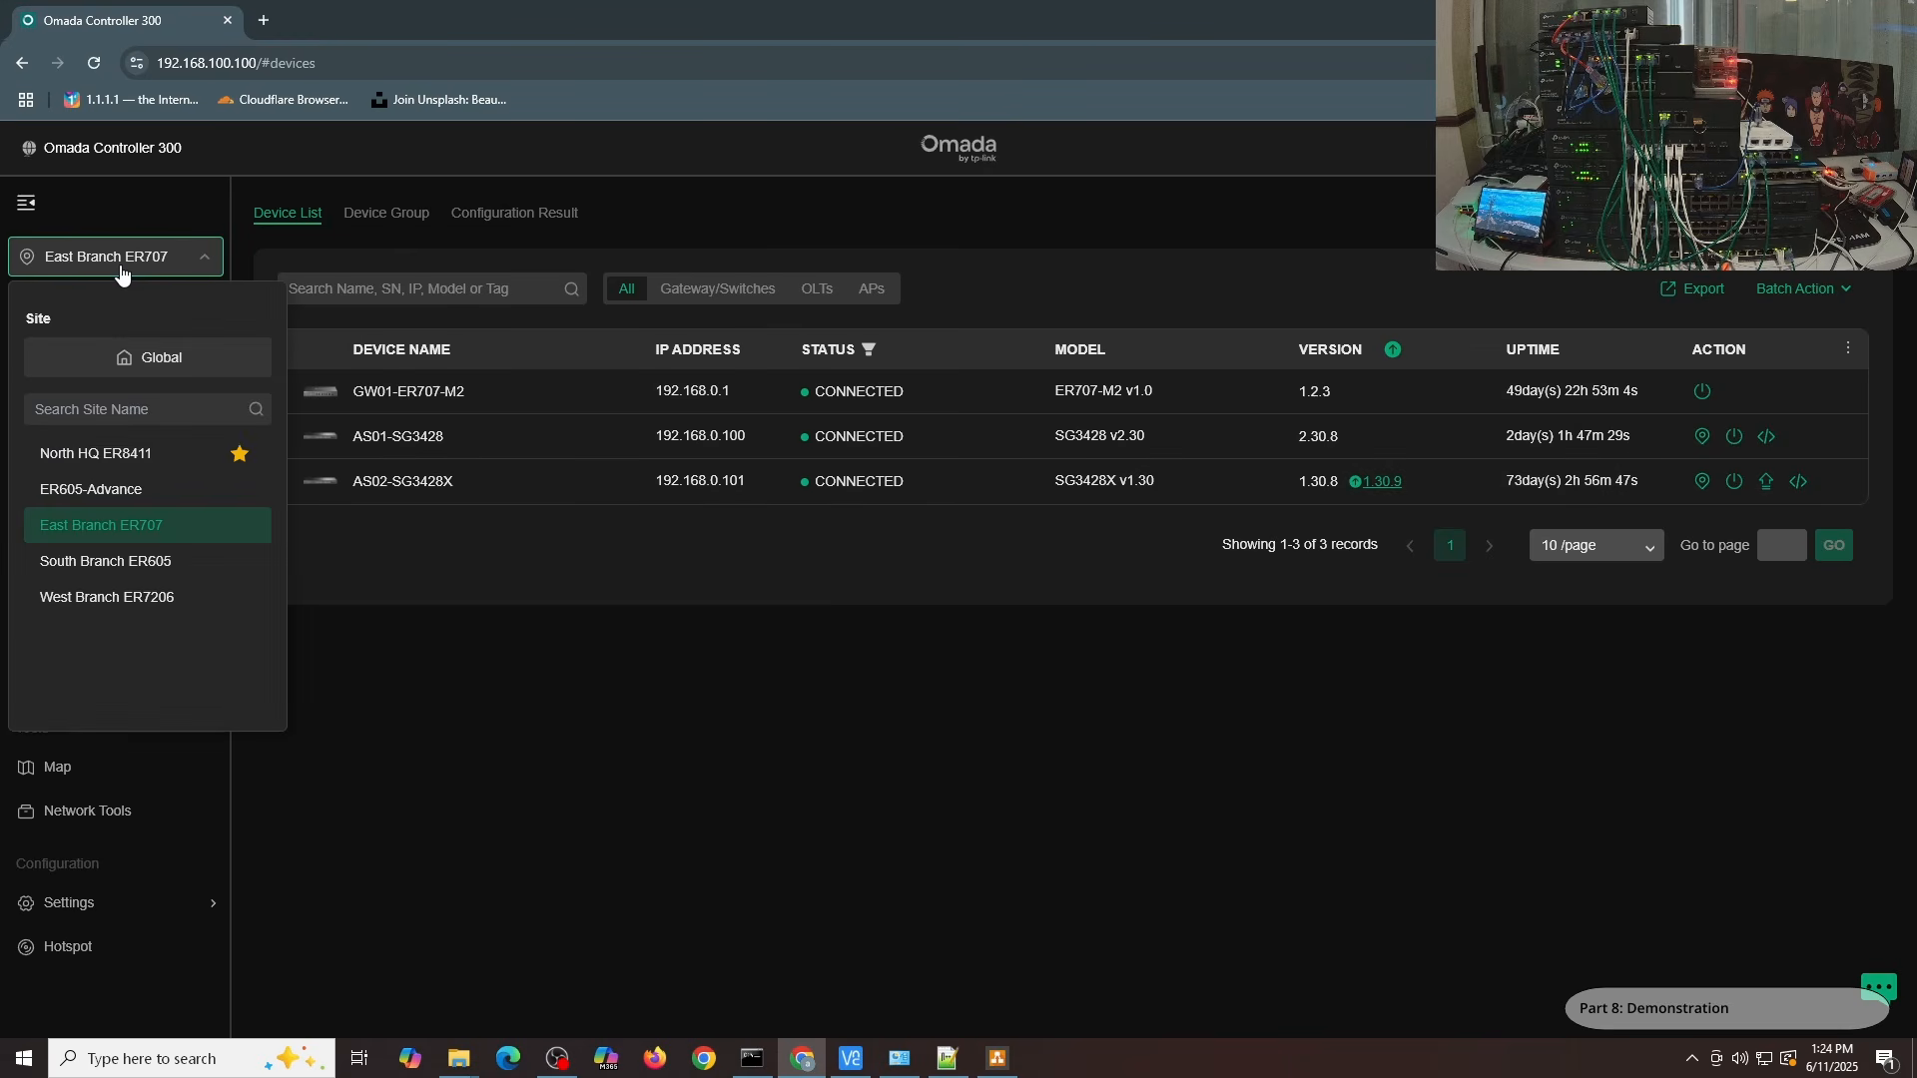
pyautogui.click(137, 598)
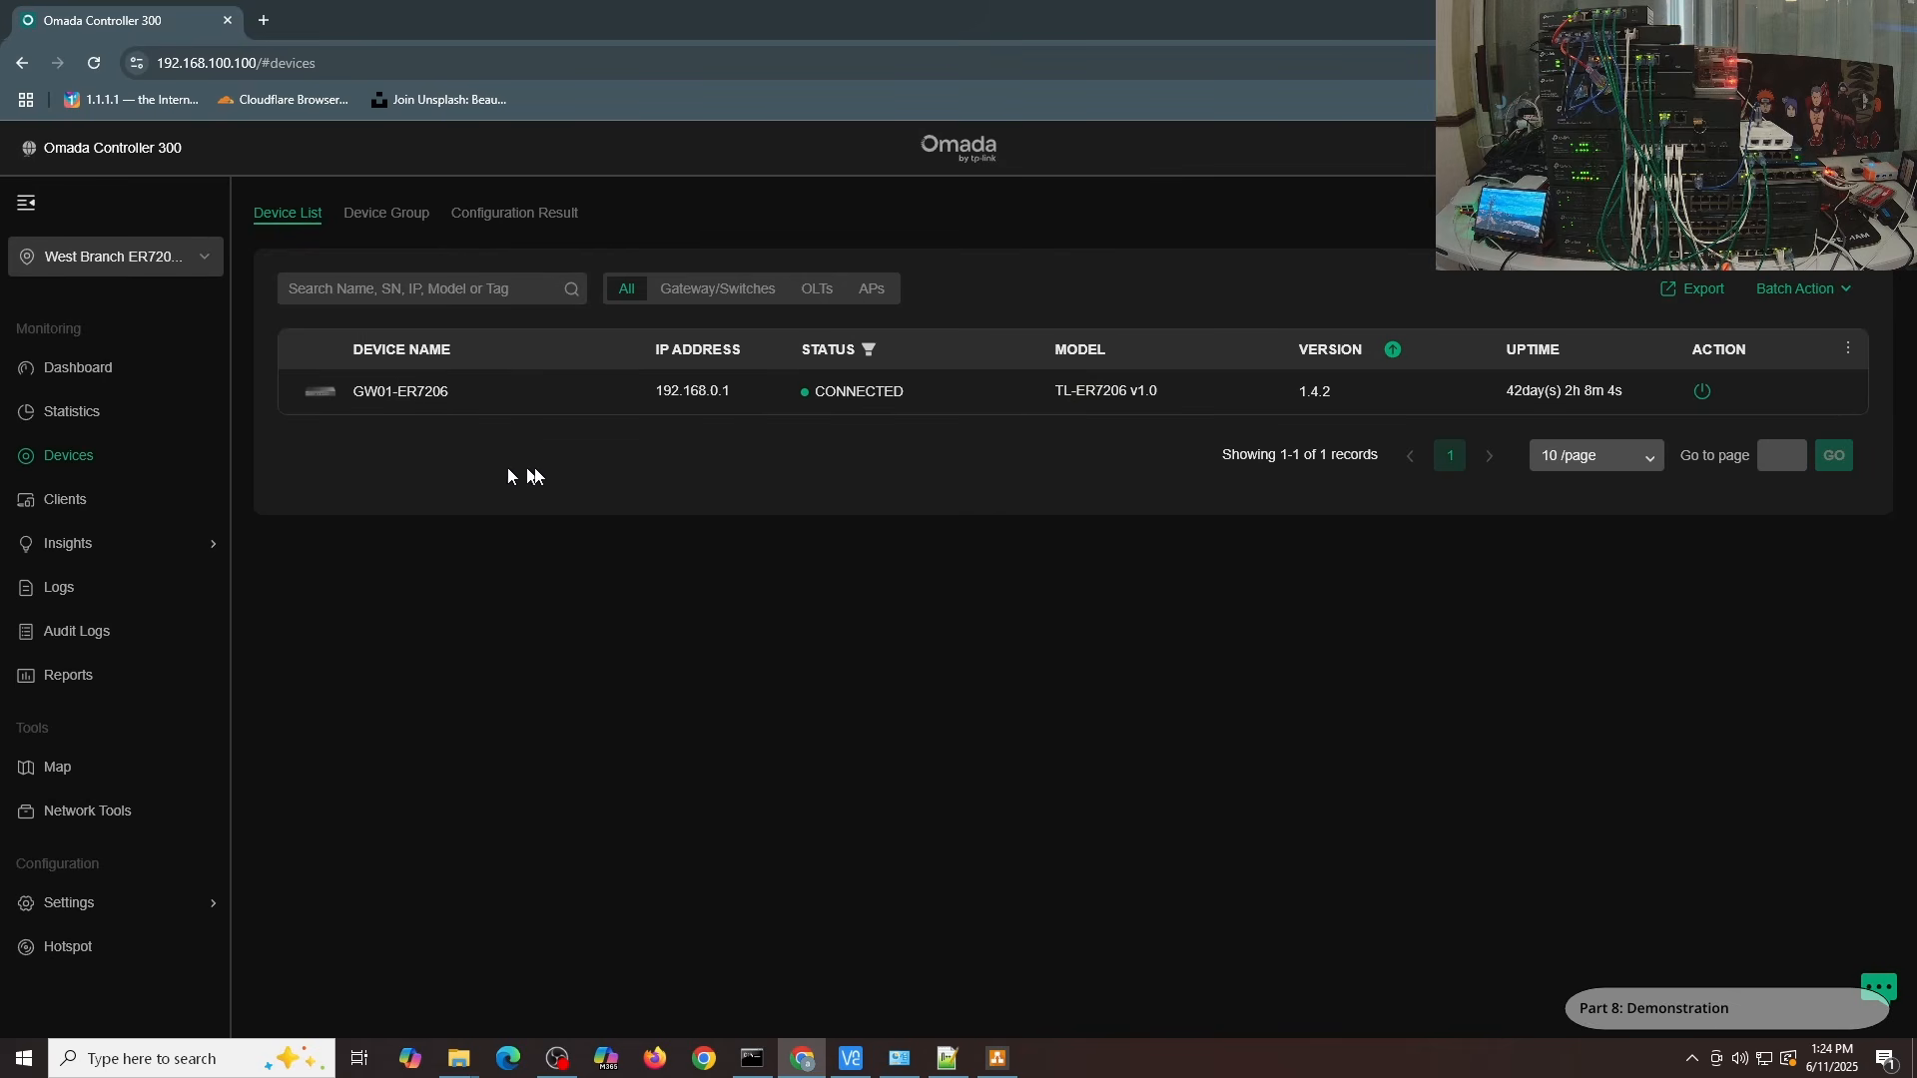
pyautogui.click(115, 257)
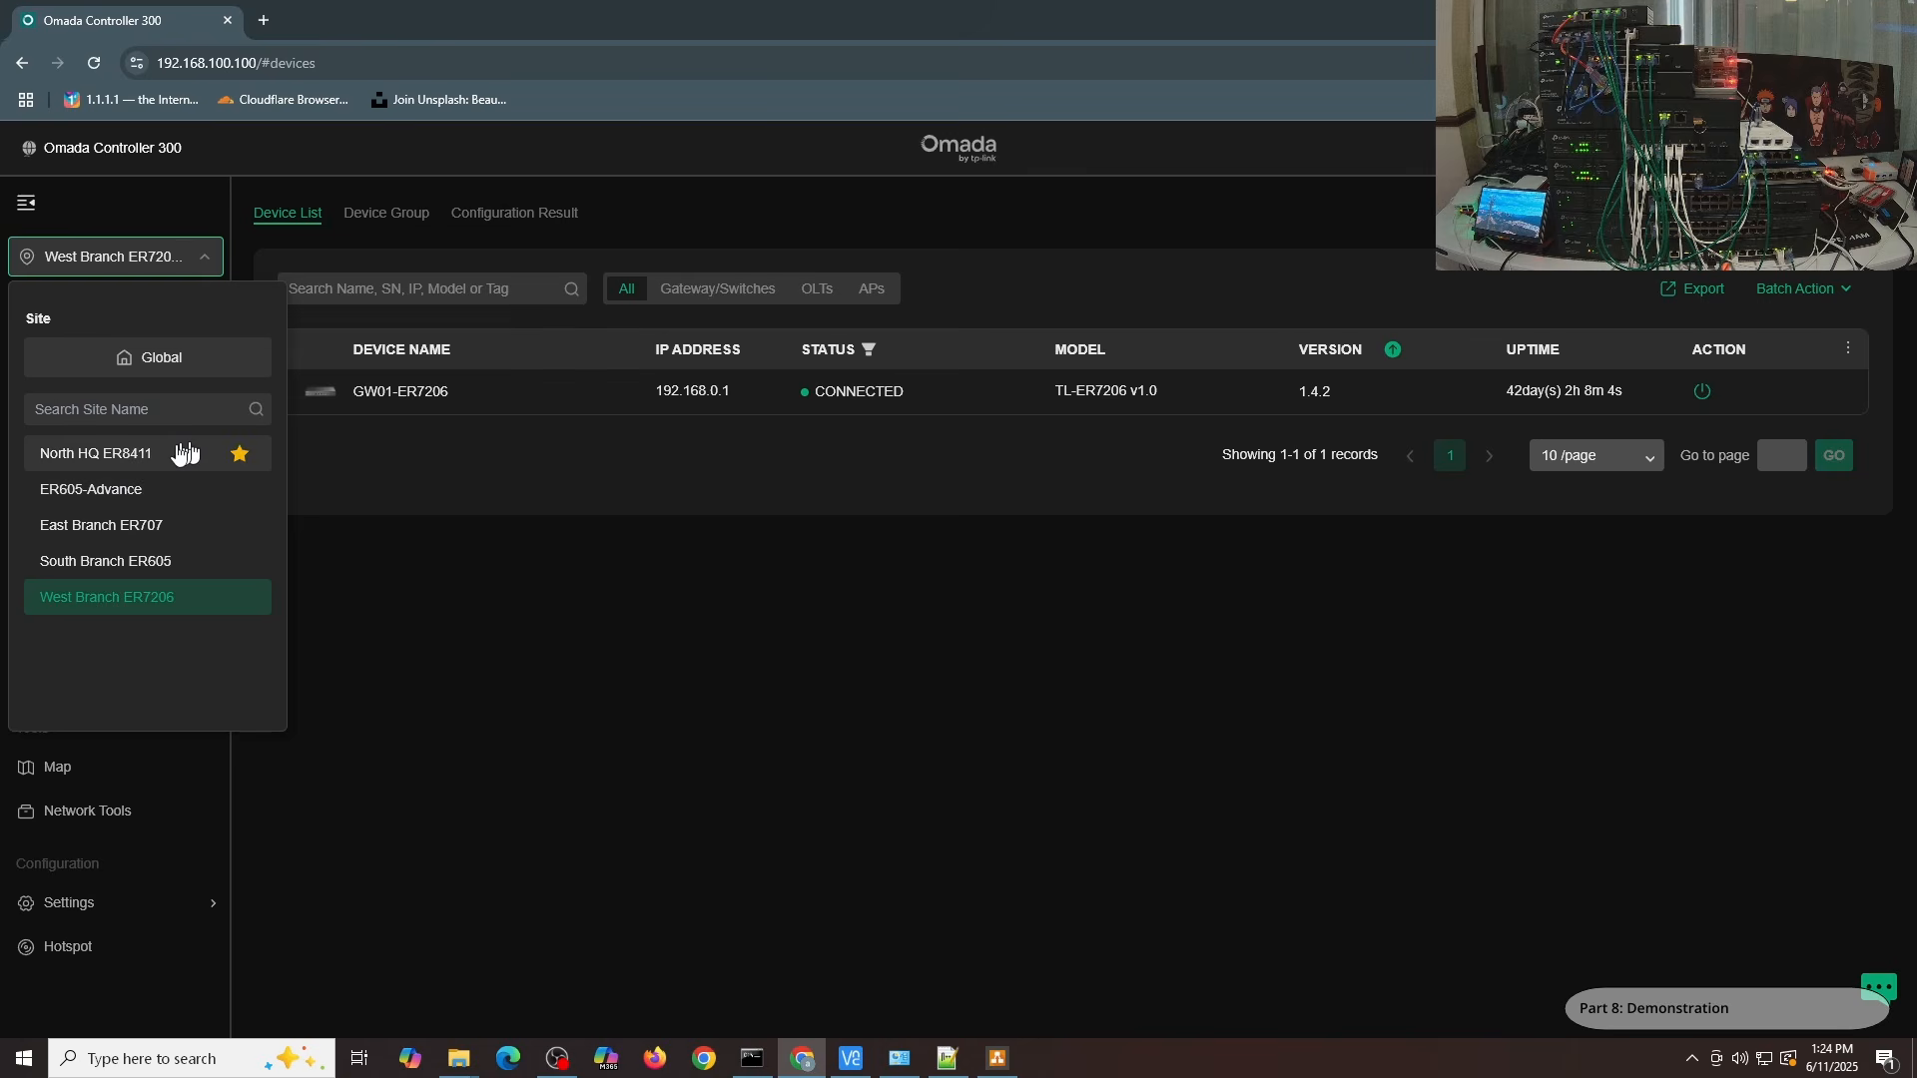
pyautogui.click(135, 530)
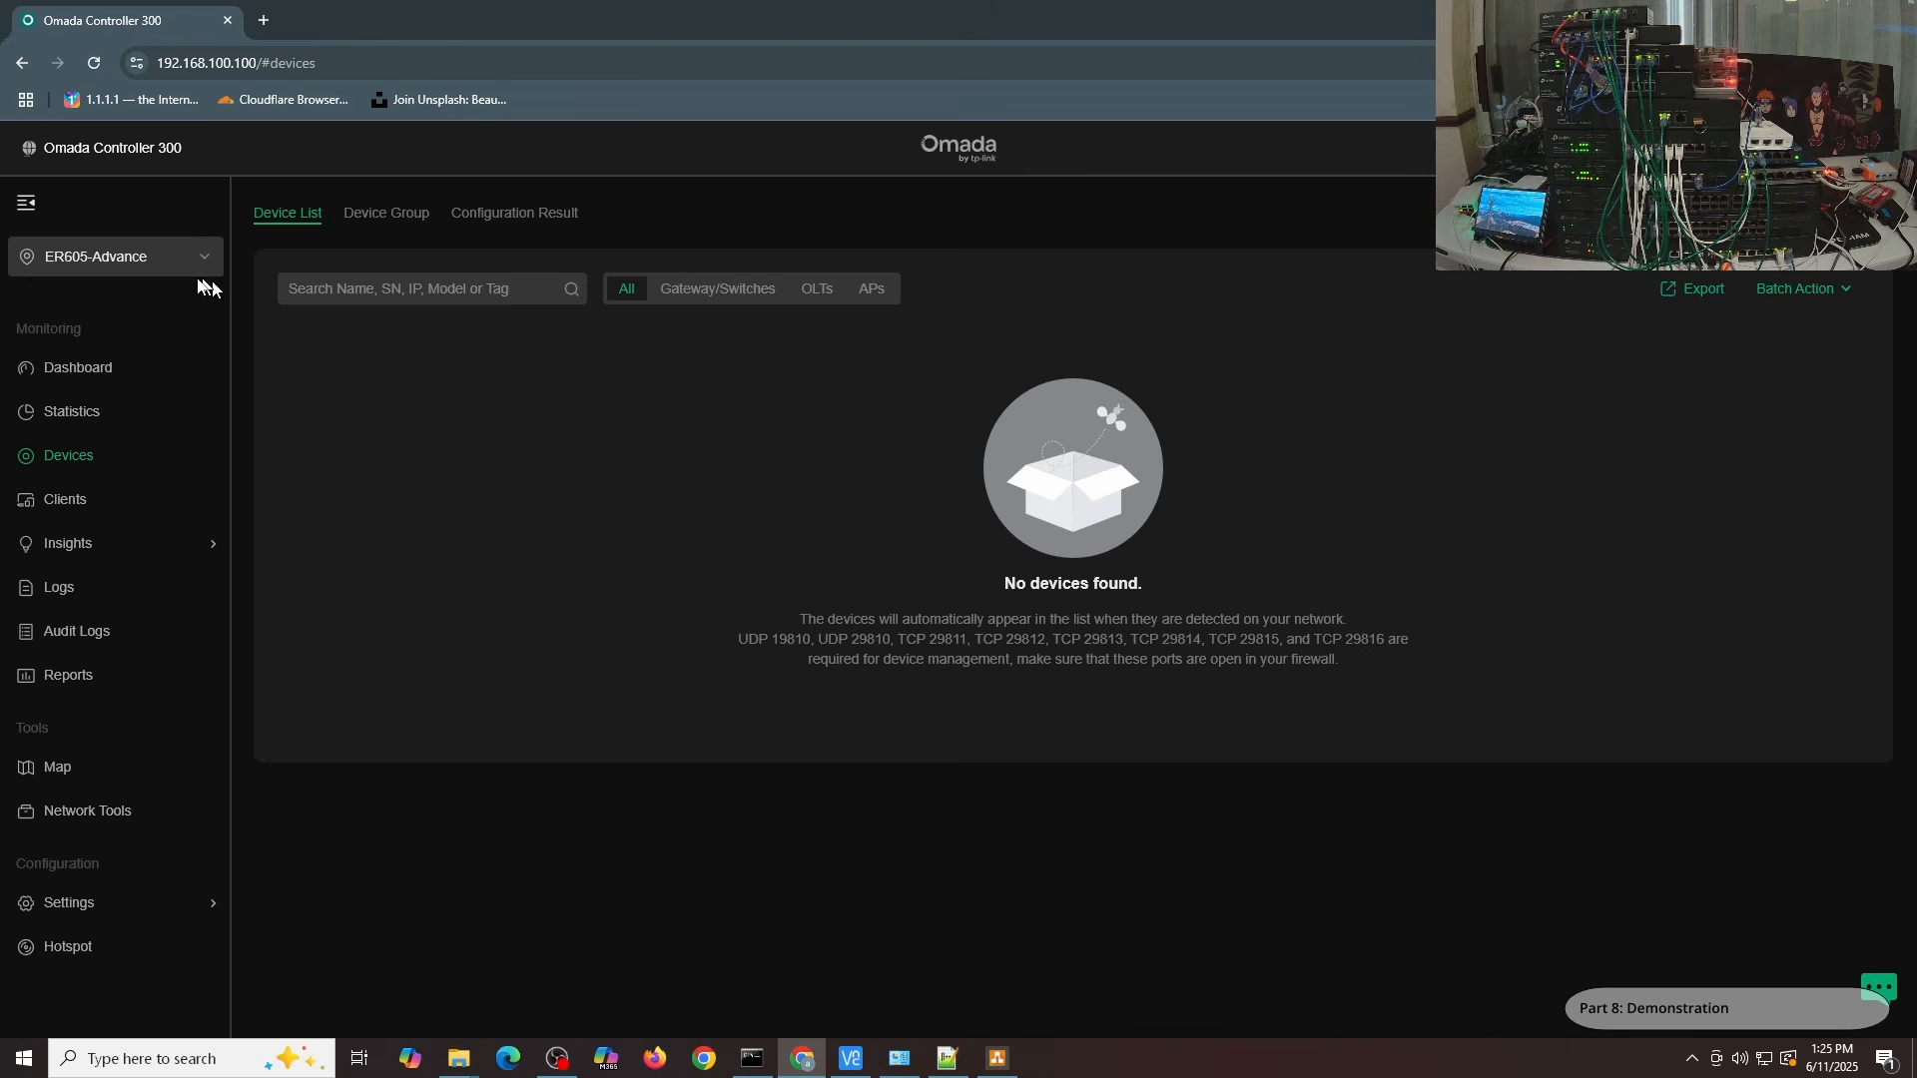
pyautogui.click(135, 267)
pyautogui.click(120, 459)
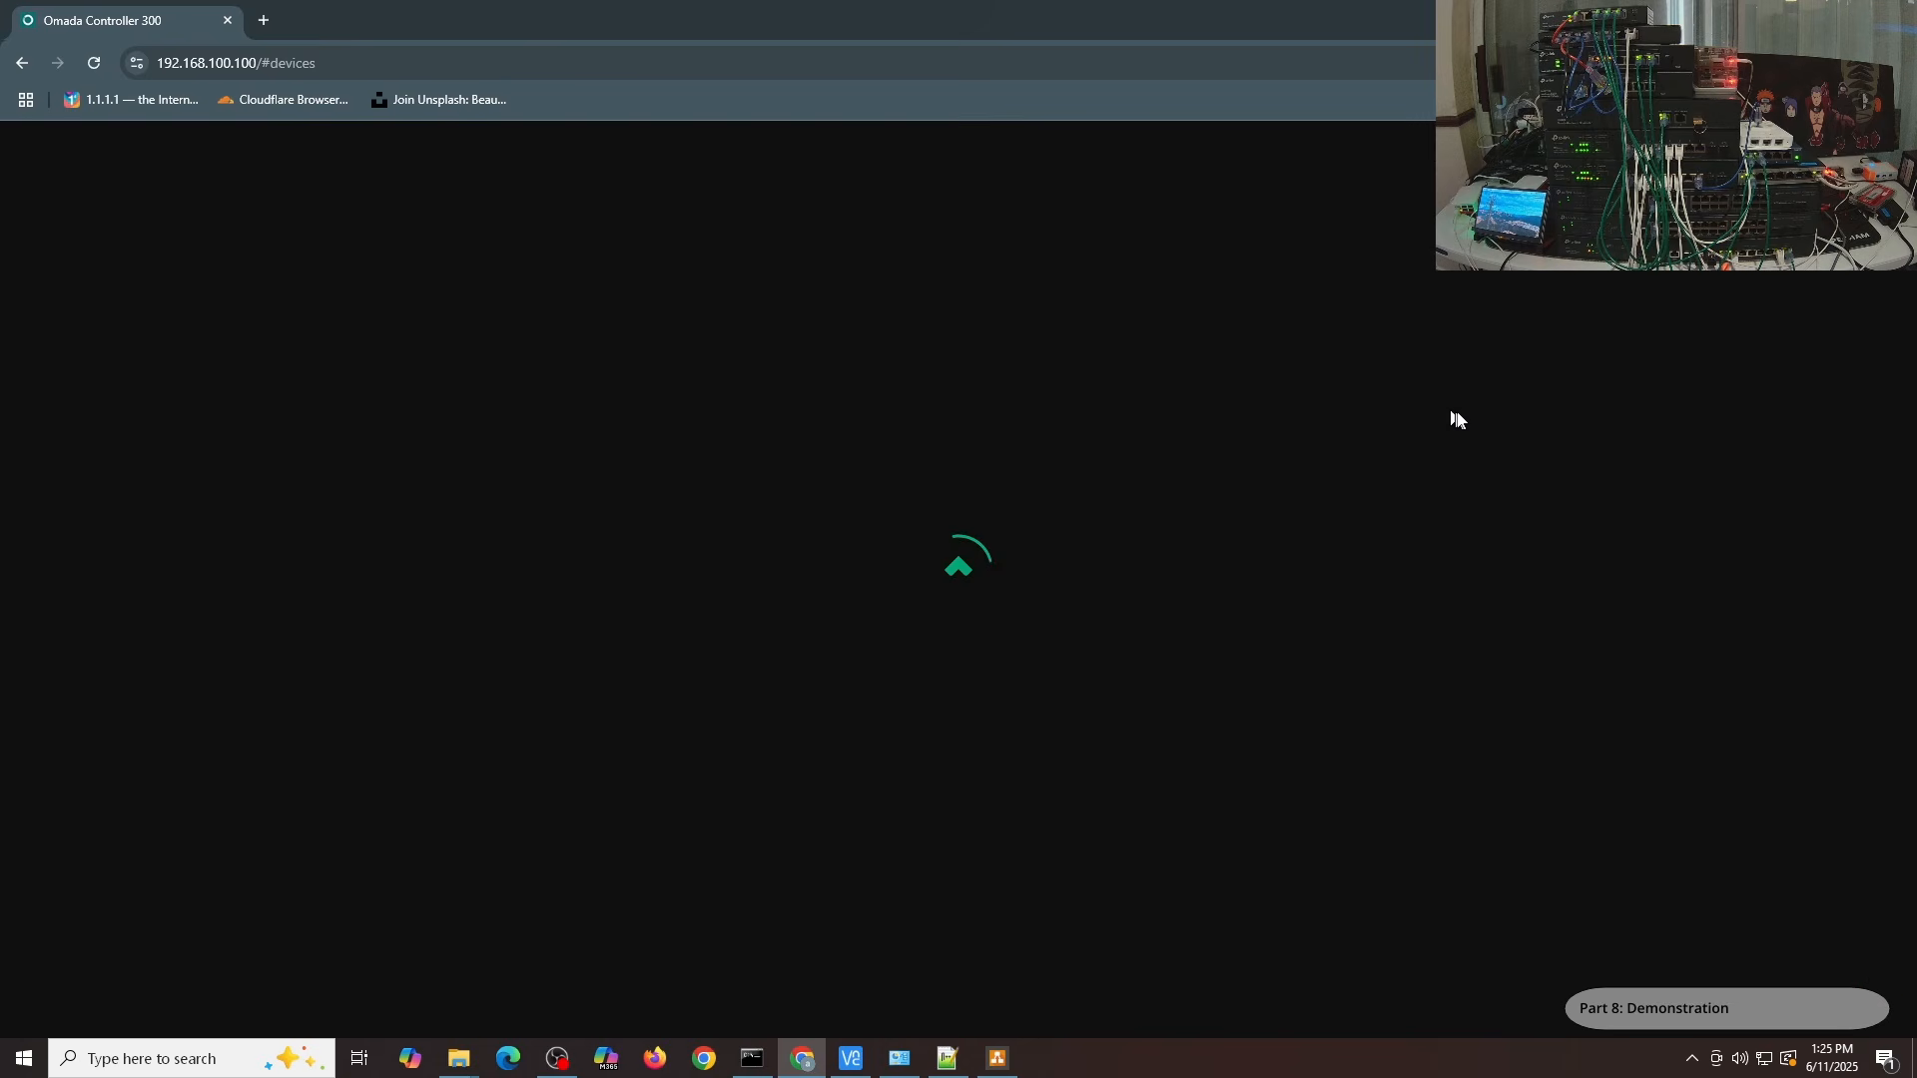